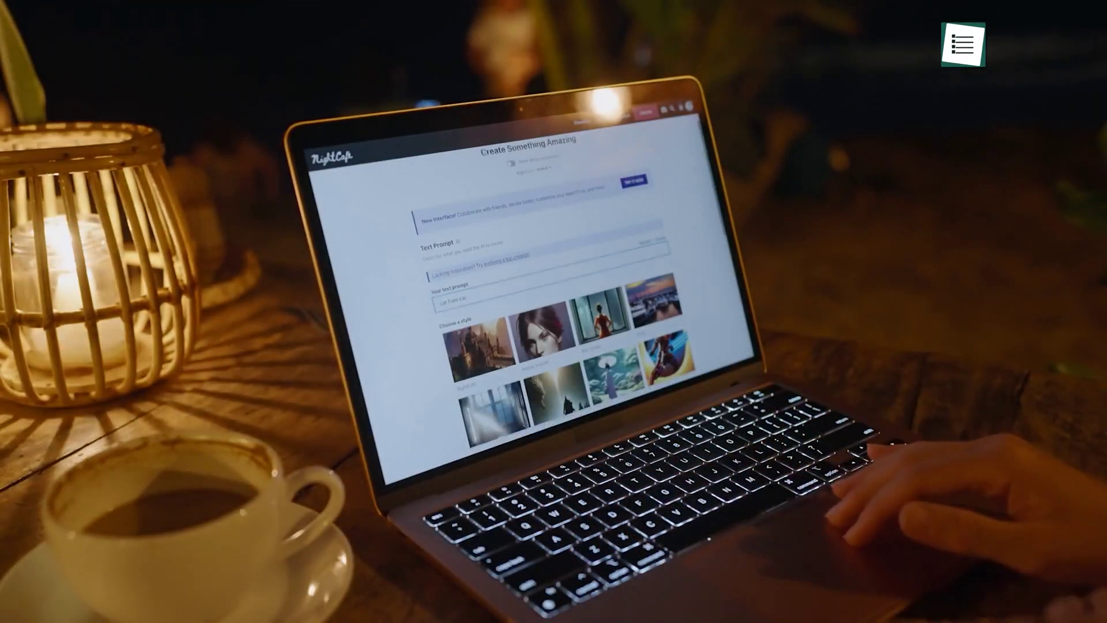
# Preview the featured AI sites, then switch Writechamp to its Blog Contents template category.
pyautogui.scroll(-10, 554, 300)
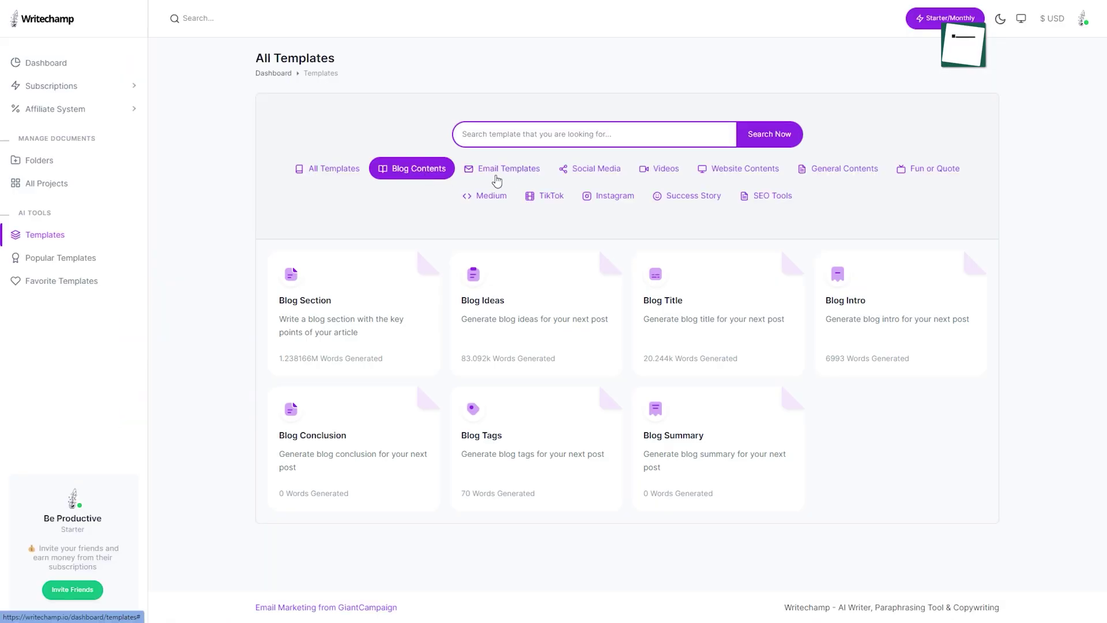
pyautogui.click(507, 173)
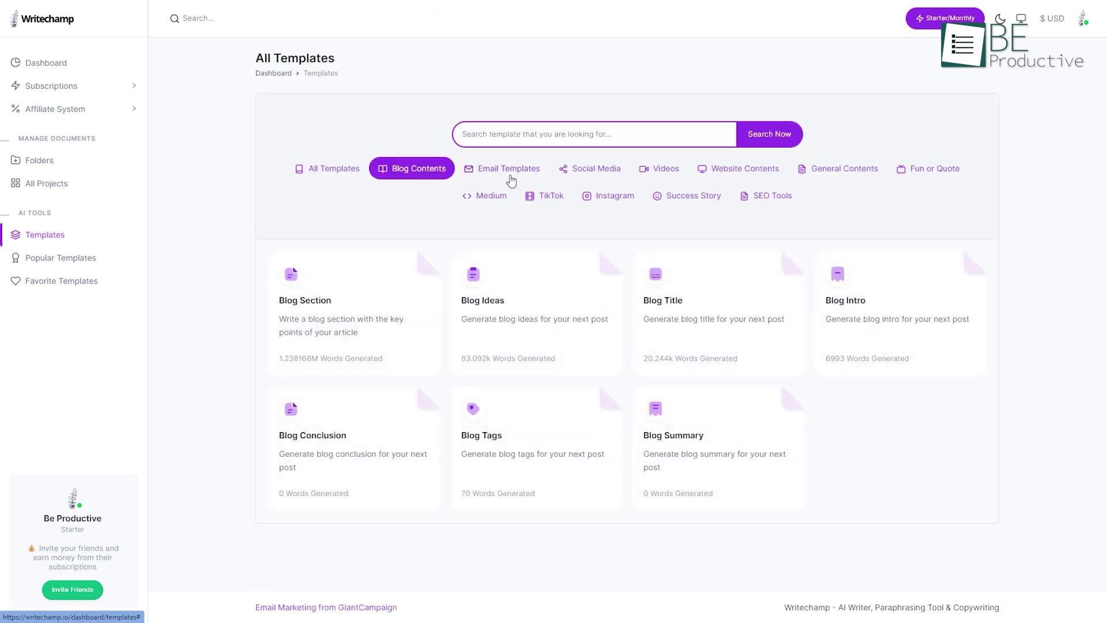
# Browse the Email, Social Media, Website and General template categories, then open Blog Contents' Blog Ideas.
pyautogui.click(511, 180)
pyautogui.click(596, 173)
pyautogui.click(744, 167)
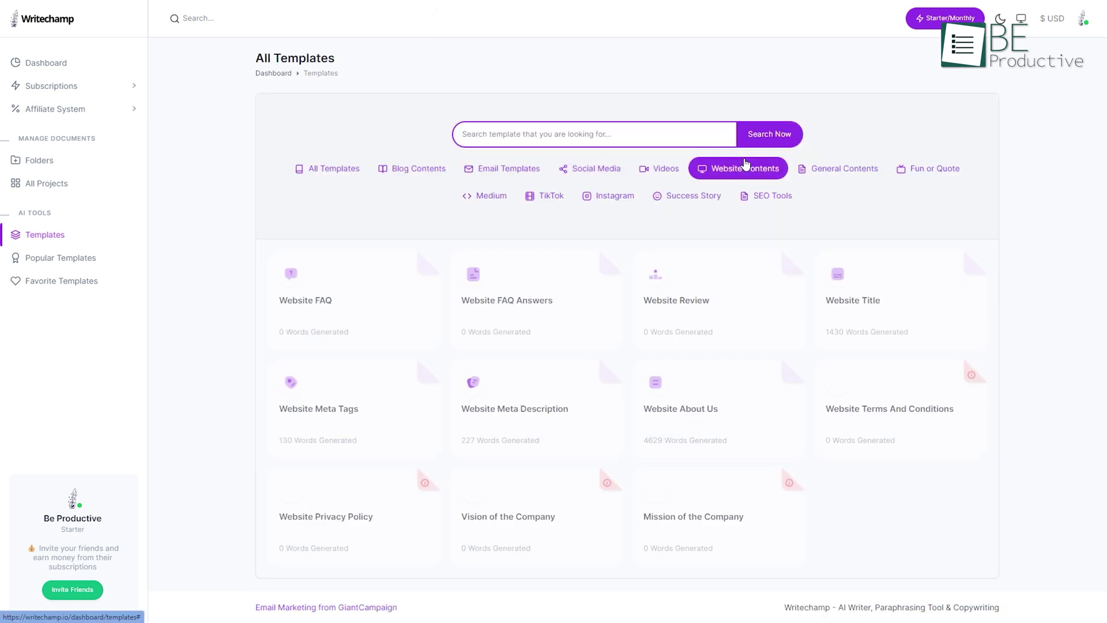
pyautogui.click(801, 173)
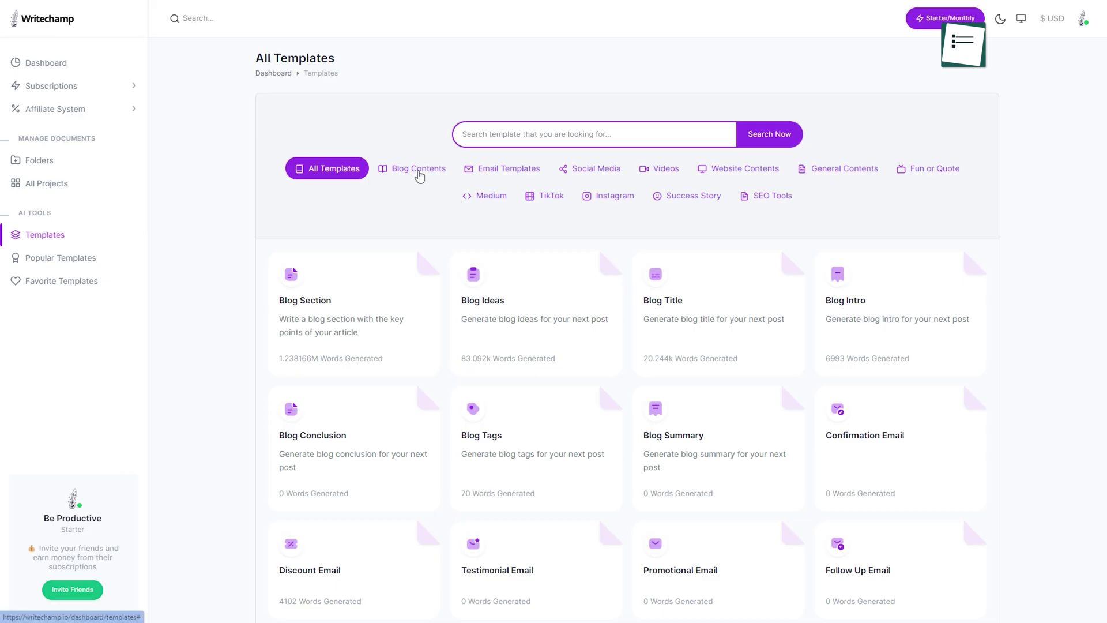
pyautogui.click(419, 173)
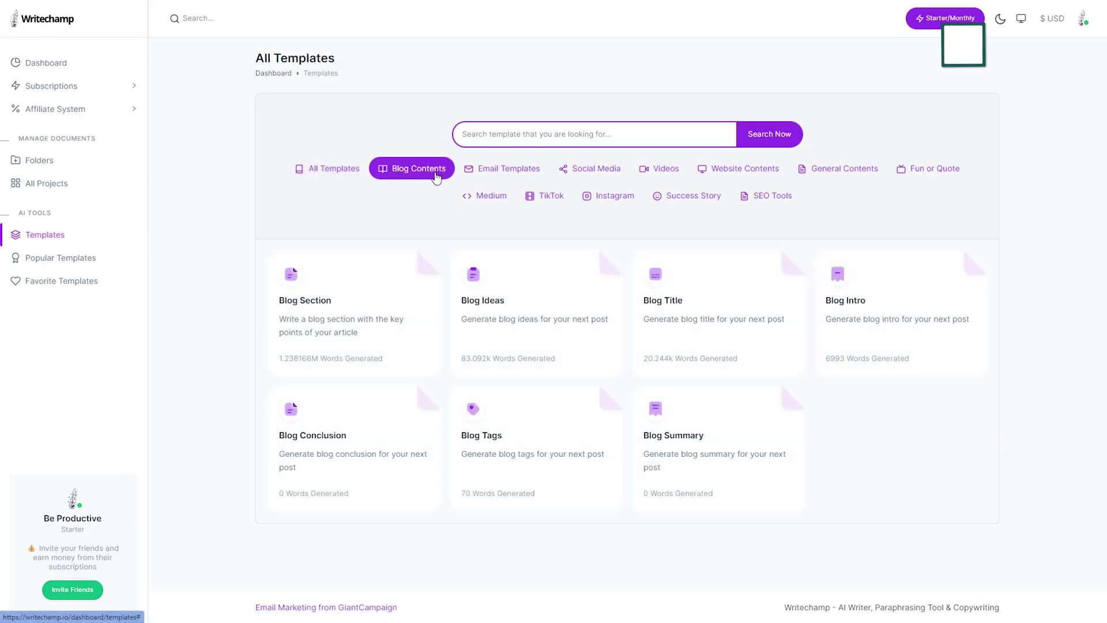
pyautogui.click(509, 173)
pyautogui.click(577, 176)
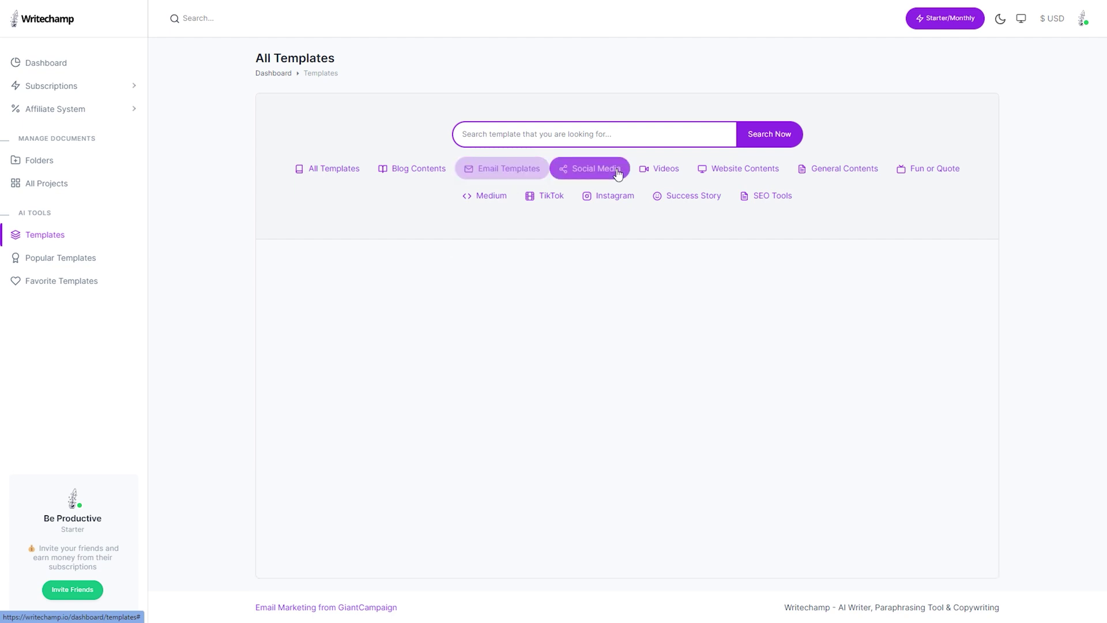
pyautogui.click(398, 173)
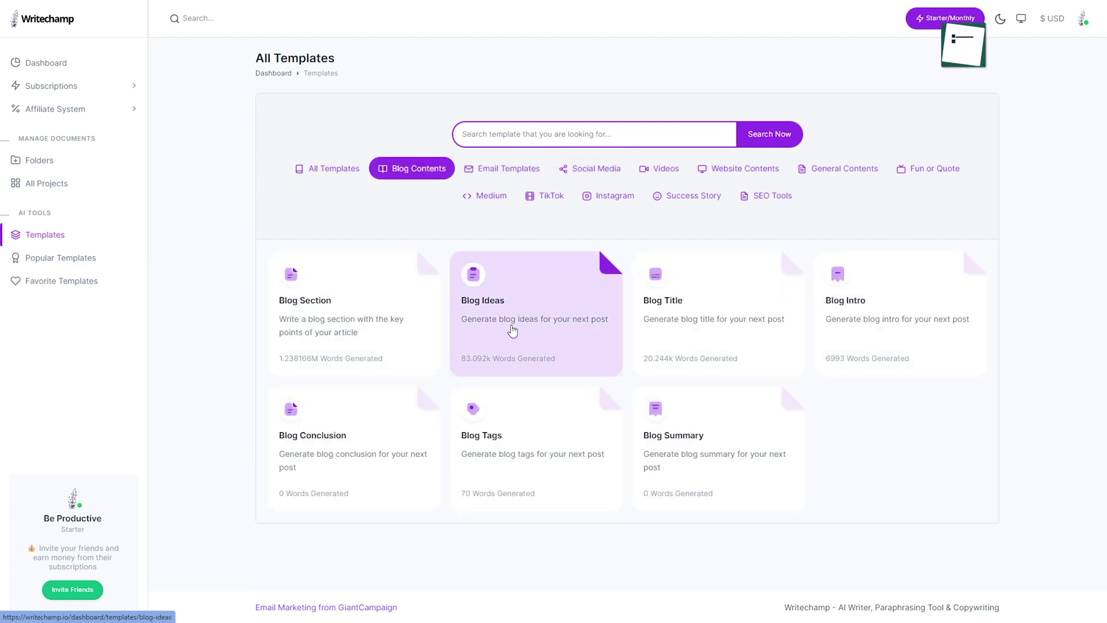
pyautogui.click(512, 260)
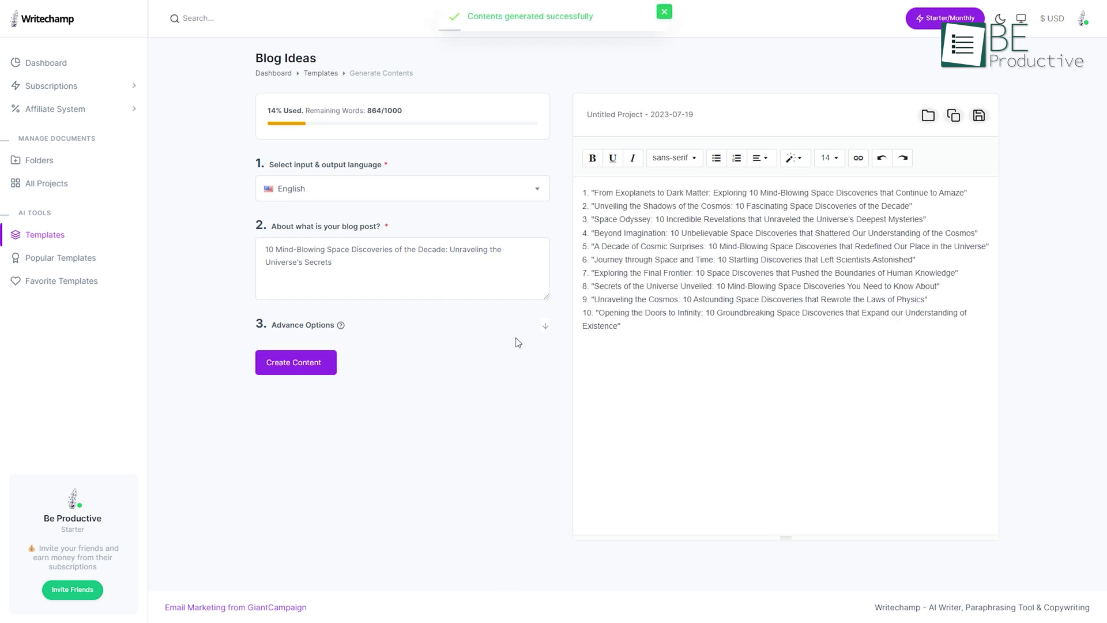
# Make the first generated space blog title bold.
pyautogui.moveTo(594, 193); pyautogui.dragTo(962, 193)
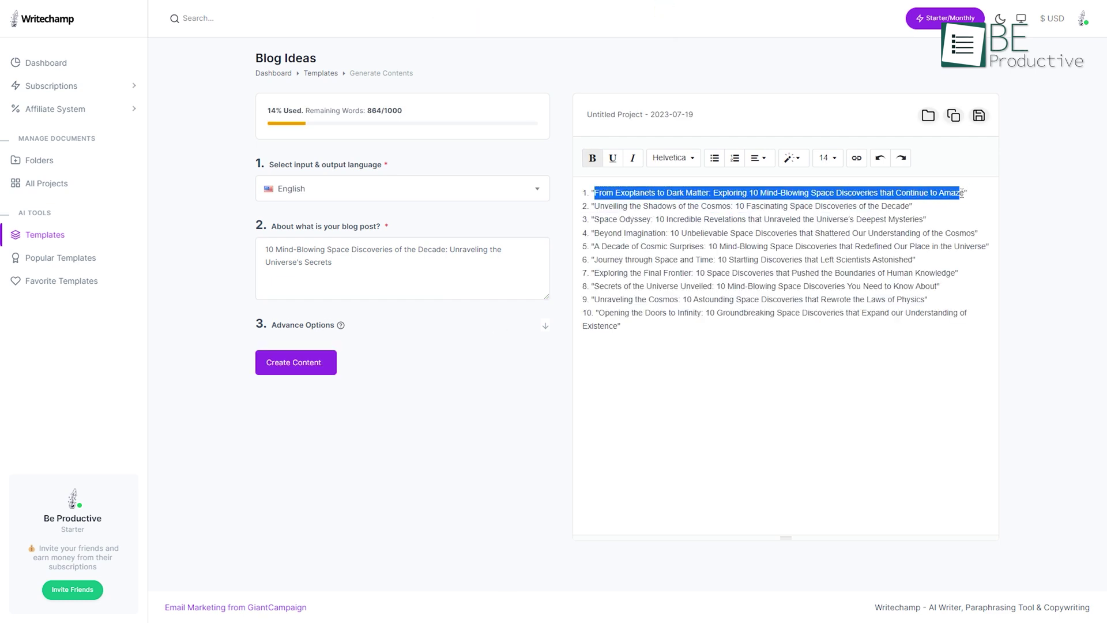
pyautogui.click(592, 158)
pyautogui.click(627, 233)
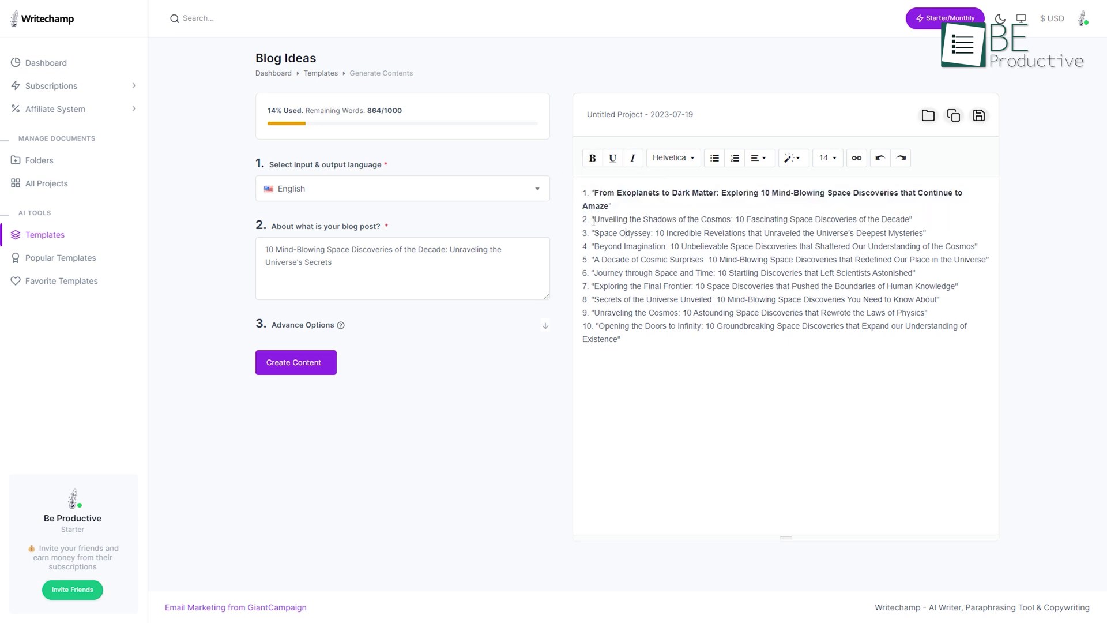
# Select the second title, then open and dismiss the Insert Link and Move to folder dialogs.
pyautogui.moveTo(616, 223); pyautogui.dragTo(903, 225)
pyautogui.click(857, 158)
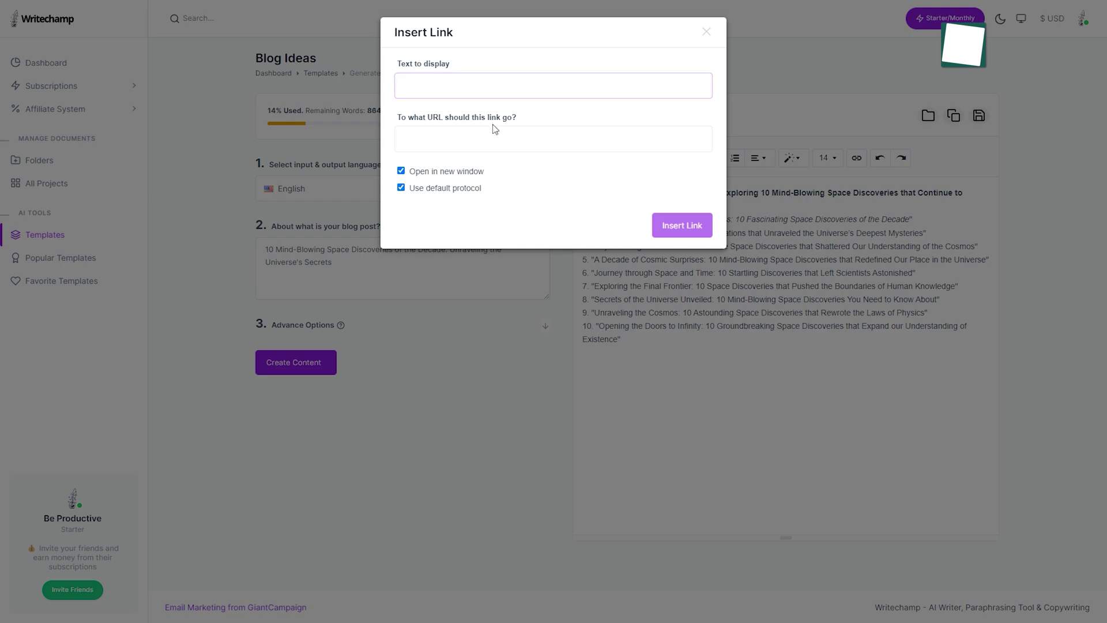
pyautogui.click(906, 236)
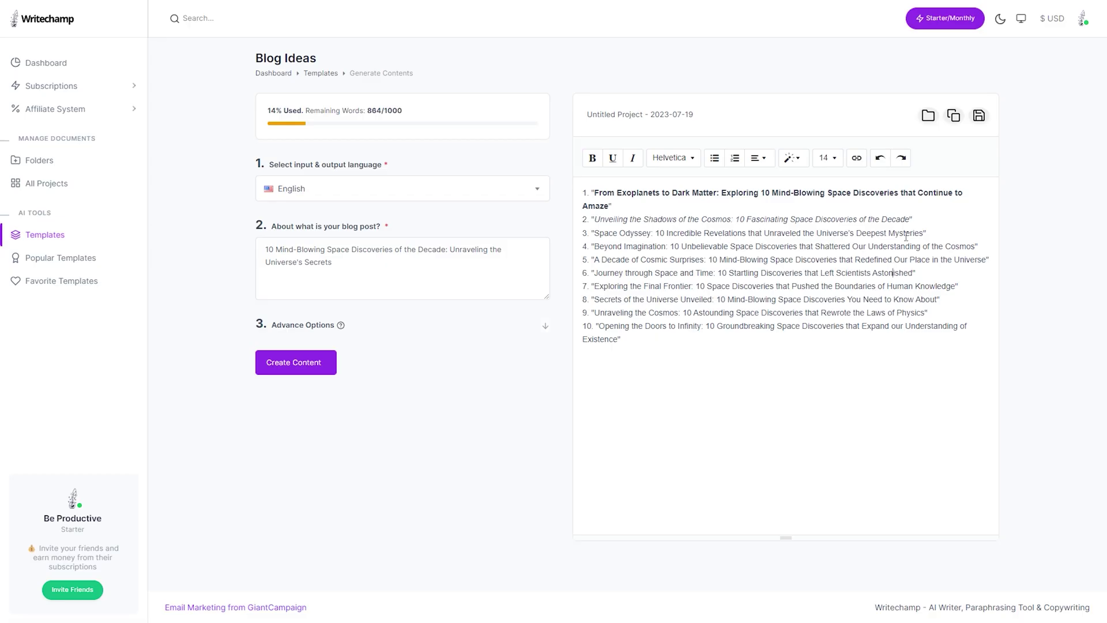
pyautogui.click(928, 117)
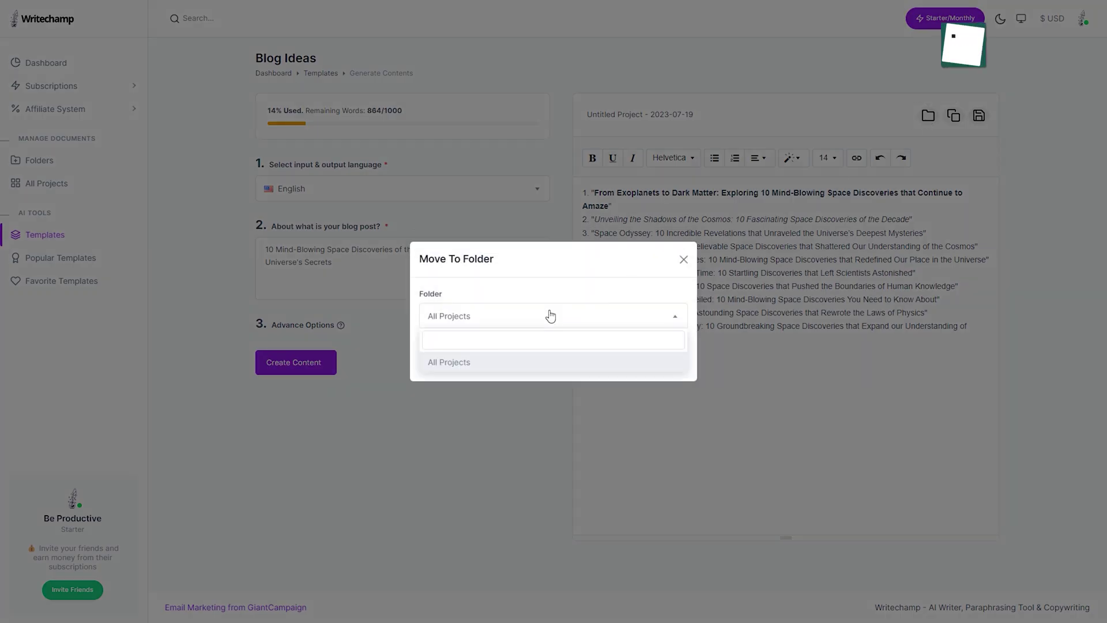
pyautogui.click(568, 353)
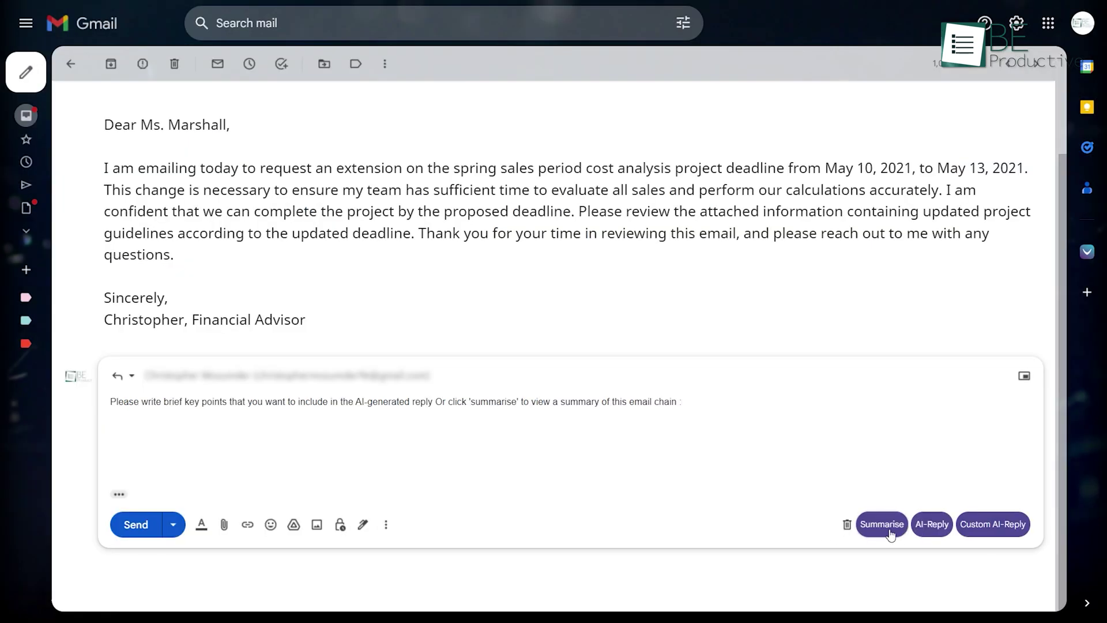
# Install Simplemail and start an AI reply to the deadline-extension email, pasting in key points.
pyautogui.click(893, 529)
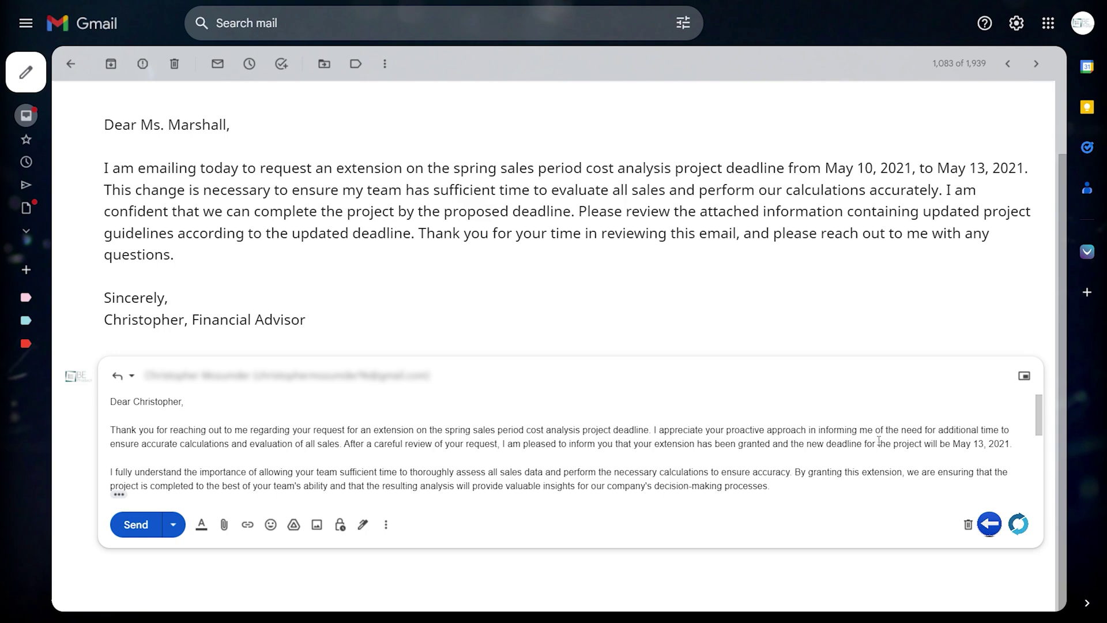
pyautogui.scroll(-10, 826, 451)
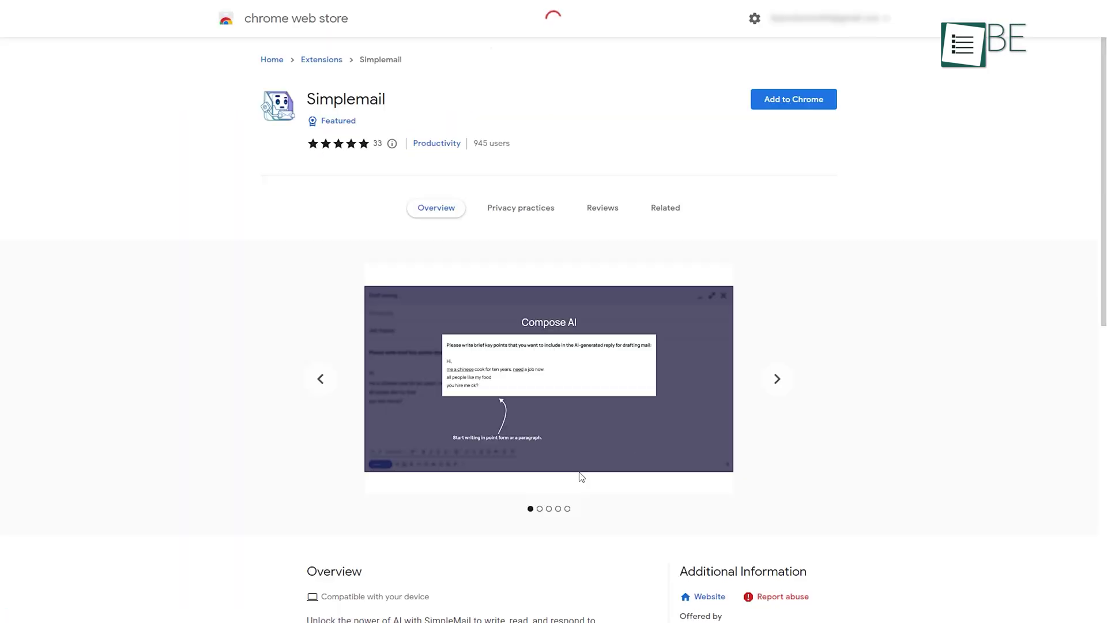
pyautogui.click(771, 100)
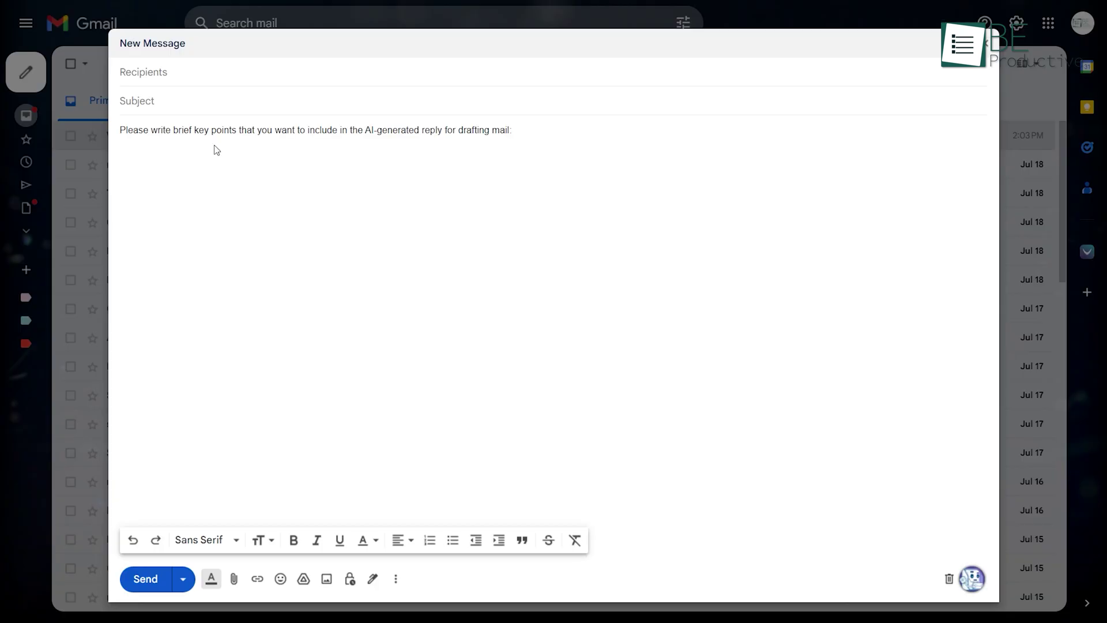
pyautogui.hotkey('ctrl', 'v')
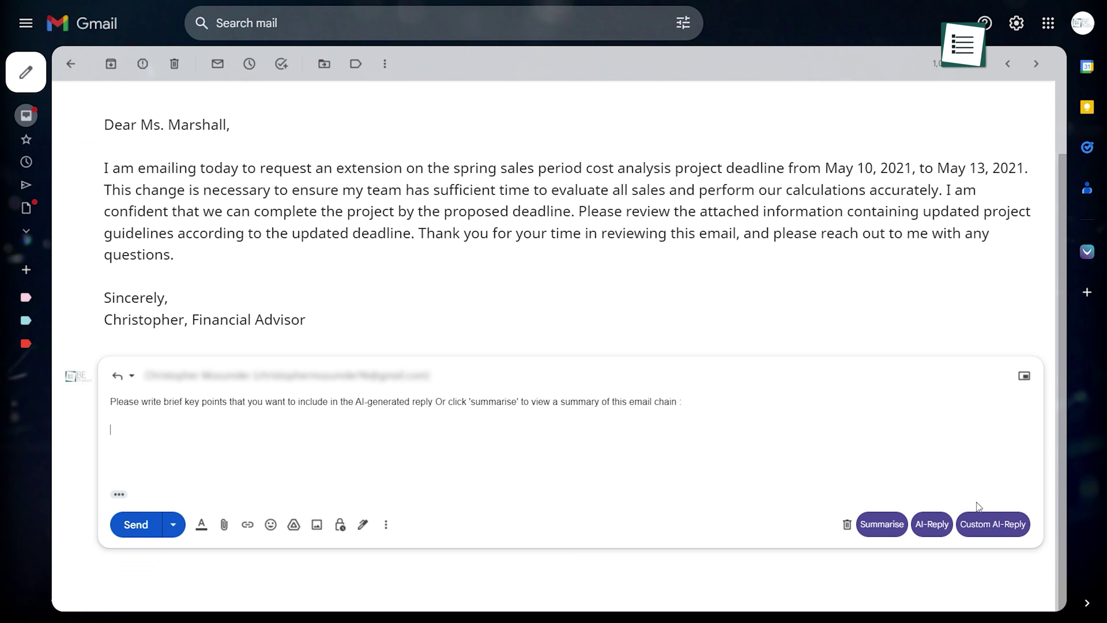
# Draft a Neutral-tone AI reply to the extension request, then discard it and return to the prompt.
pyautogui.click(932, 525)
pyautogui.click(1010, 524)
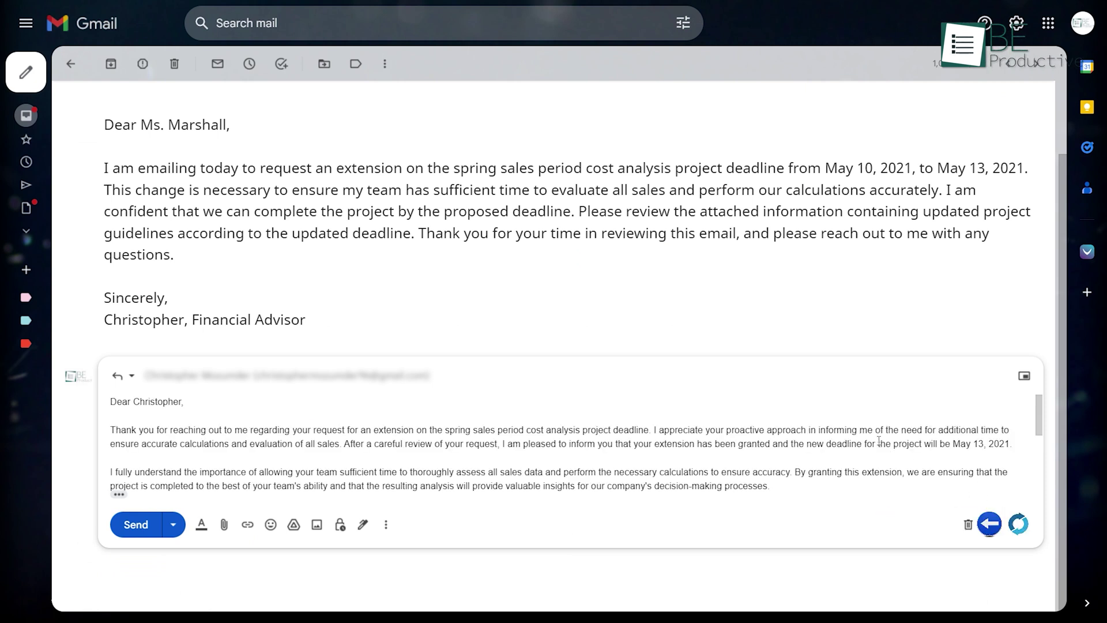
pyautogui.scroll(-5, 854, 449)
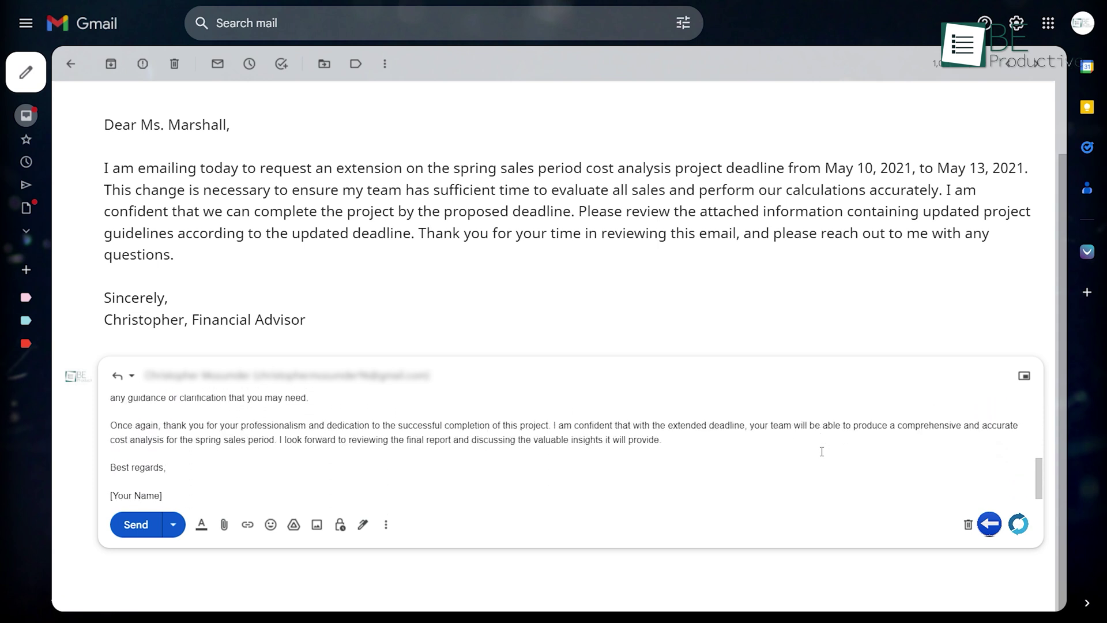
pyautogui.click(989, 524)
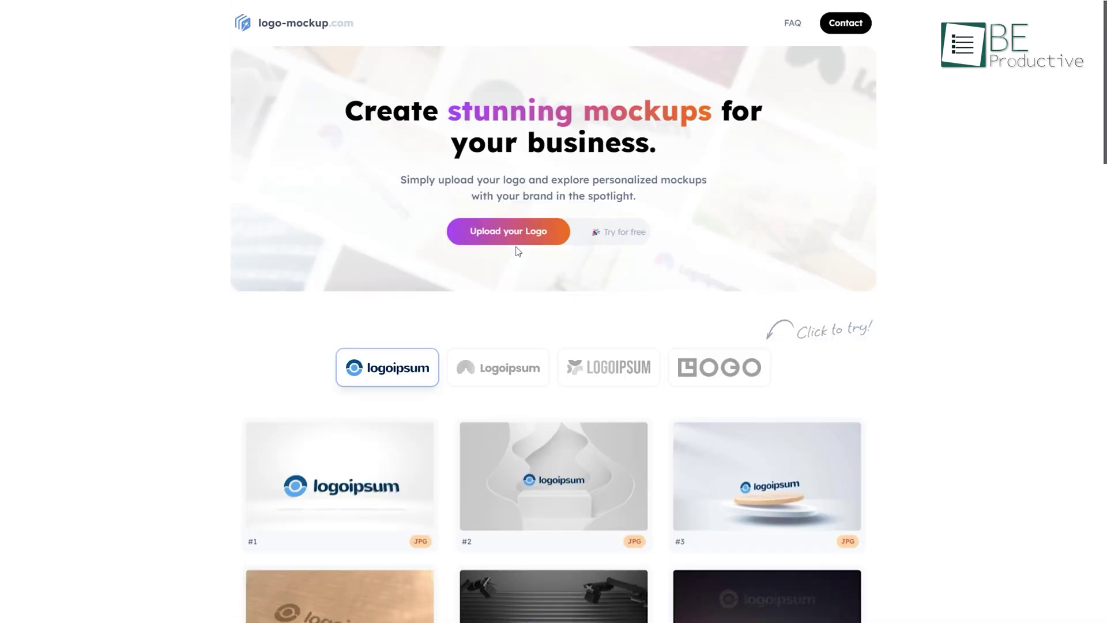
# Accept the upload requirements and upload the 3 Dimond Logo file to logo-mockup.com.
pyautogui.click(508, 238)
pyautogui.click(479, 365)
pyautogui.click(554, 378)
pyautogui.click(149, 108)
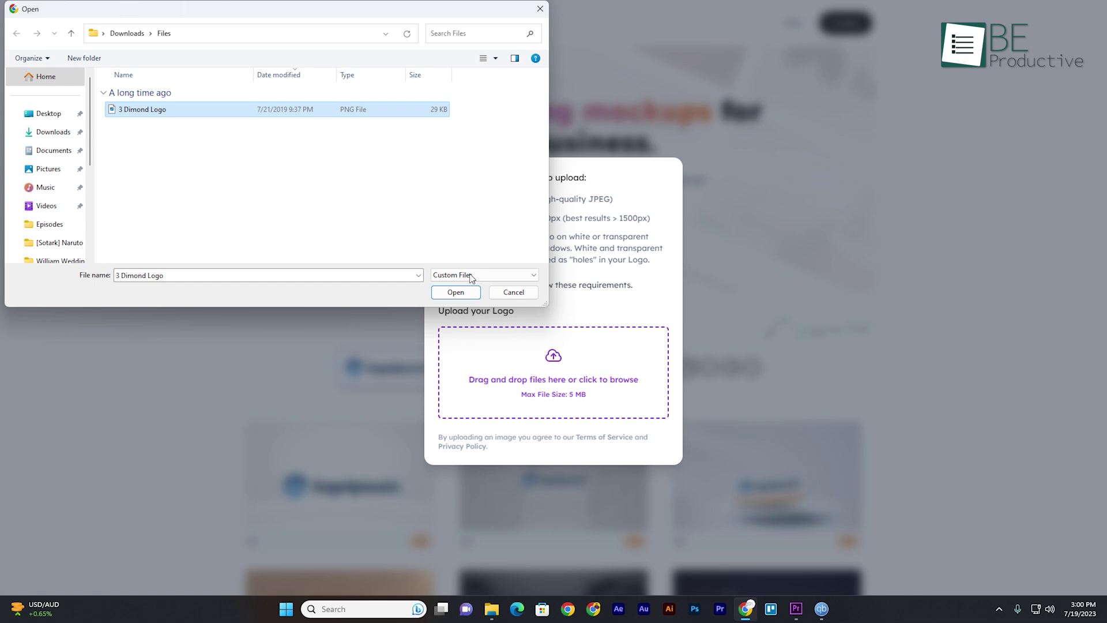
pyautogui.click(452, 361)
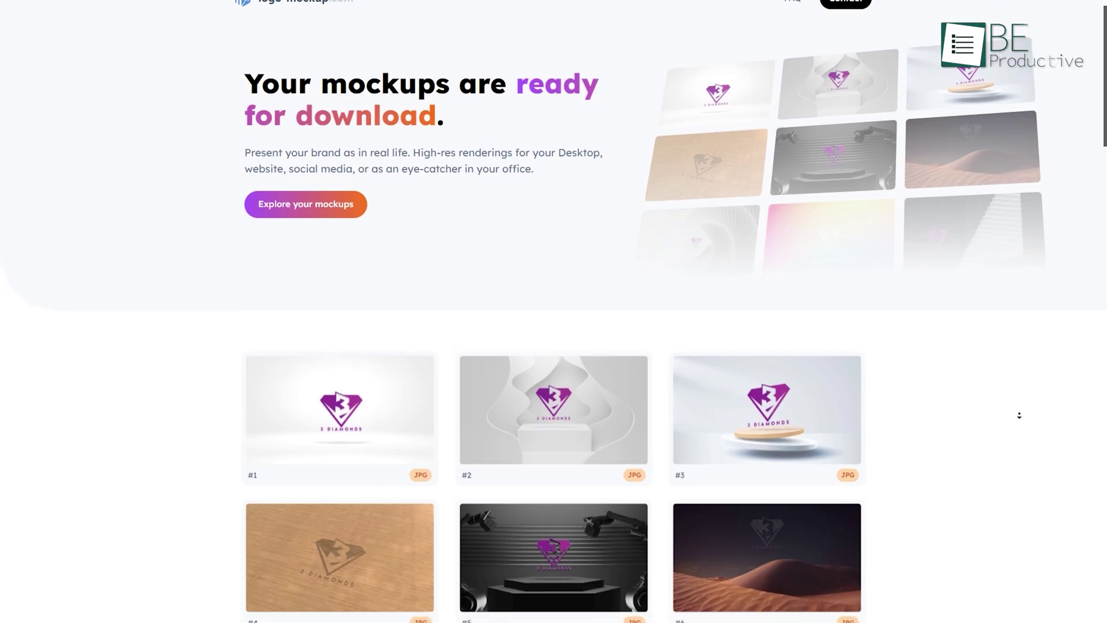
# Scroll through the 3 Diamonds logo mockups and download the free Preview wallpaper bundle.
pyautogui.scroll(-5, 1019, 415)
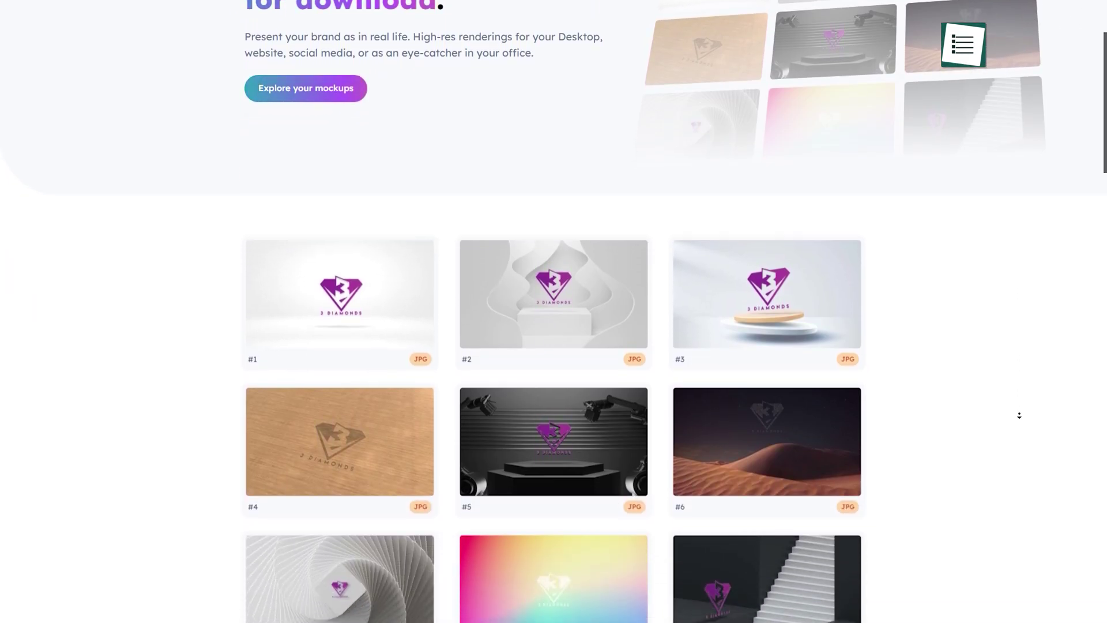
pyautogui.scroll(-5, 1019, 415)
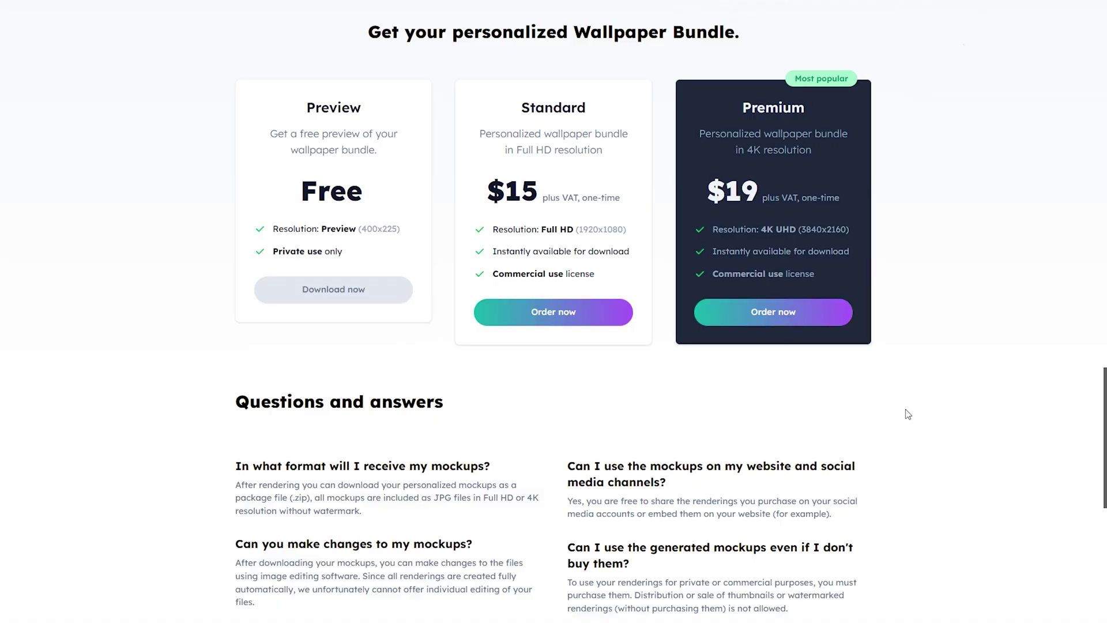
pyautogui.click(329, 293)
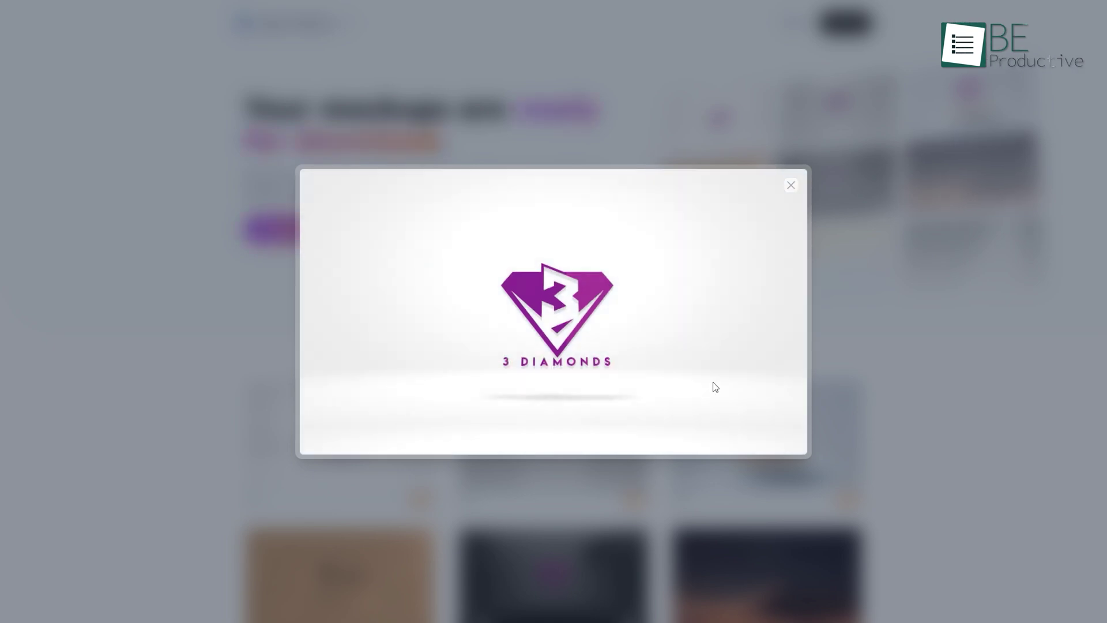
pyautogui.scroll(-3, 923, 358)
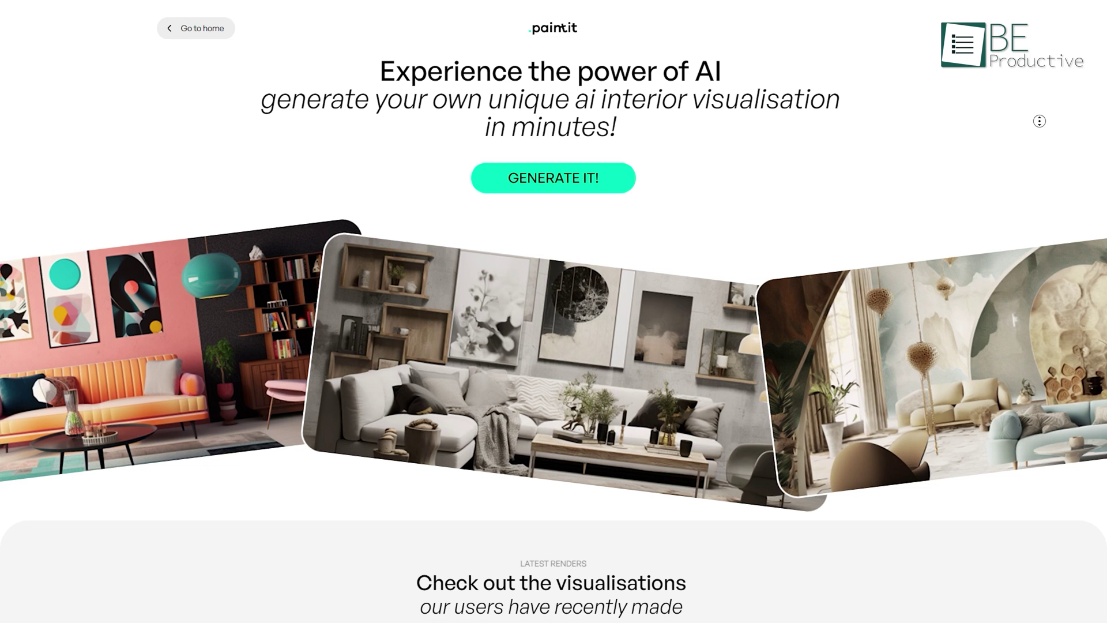
# Start a new Paintit render as a Contemporary Living Room with Palette #1 colours.
pyautogui.scroll(-3, 1039, 121)
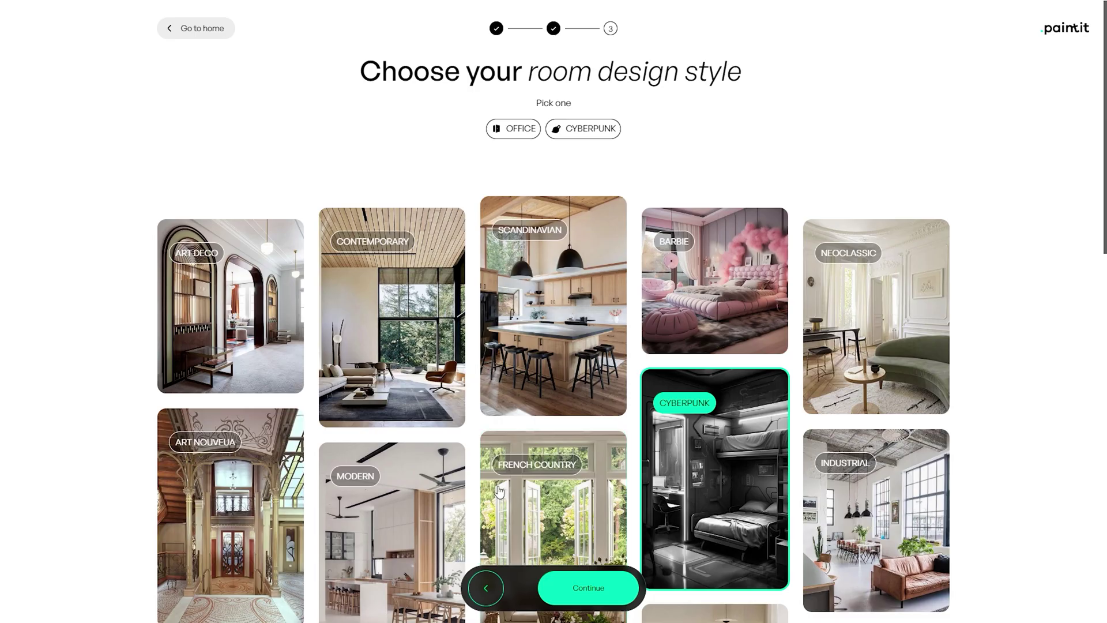
pyautogui.click(865, 331)
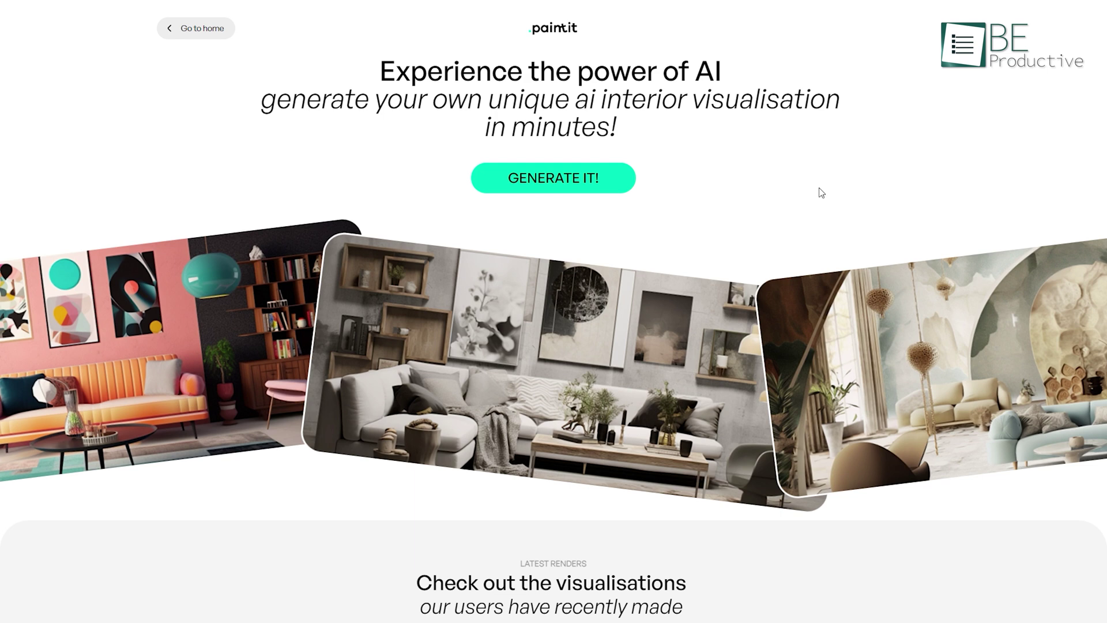
pyautogui.click(586, 178)
pyautogui.click(706, 341)
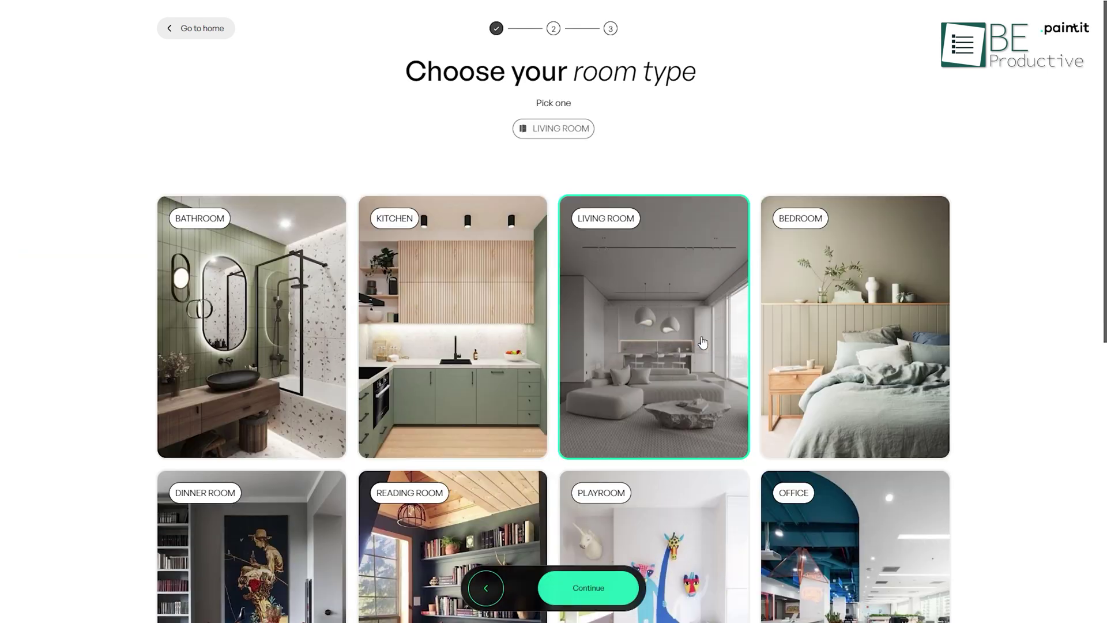
pyautogui.click(585, 603)
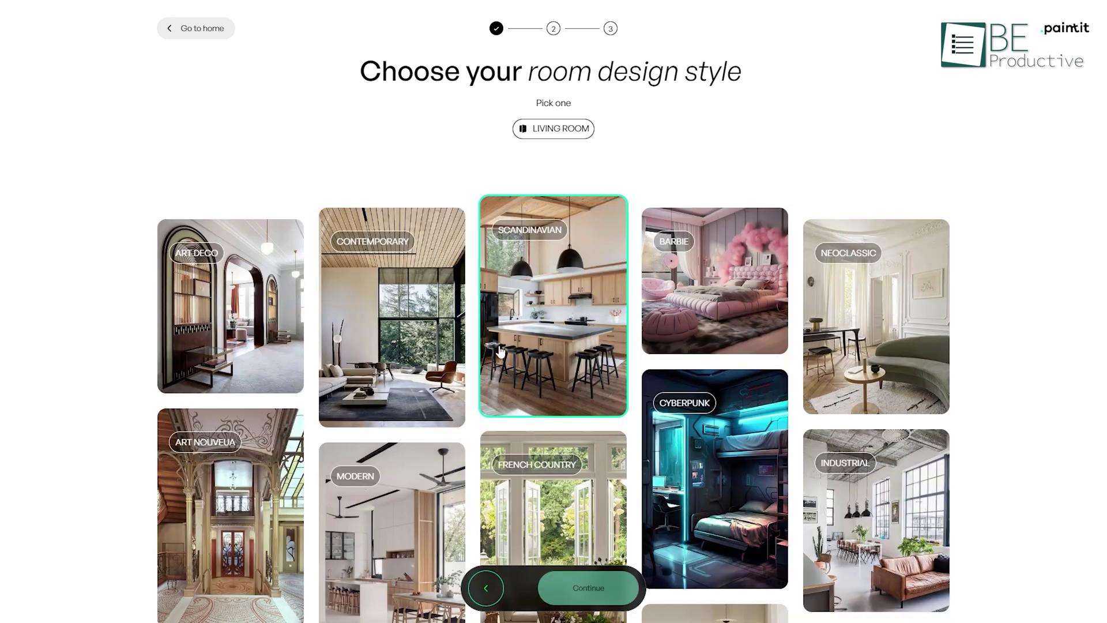
pyautogui.click(409, 341)
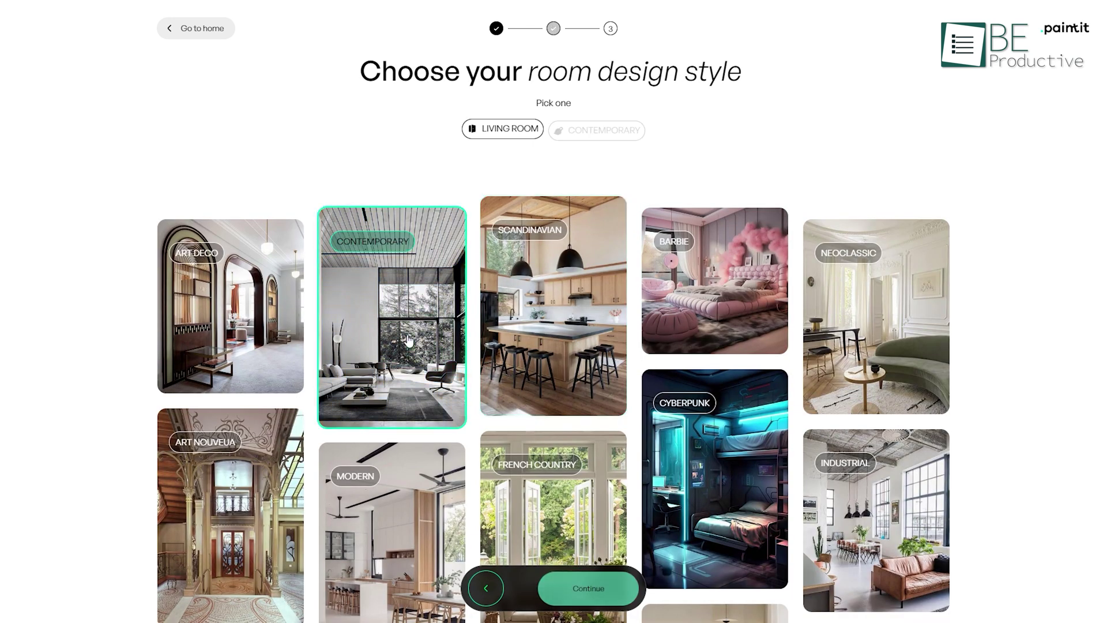
pyautogui.click(585, 584)
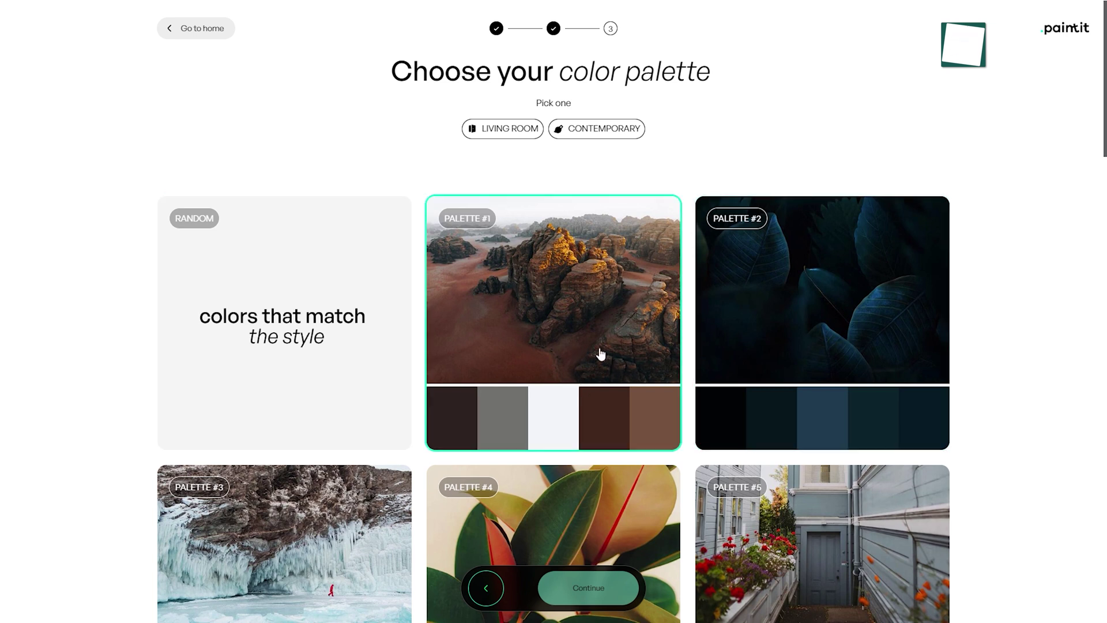
pyautogui.click(592, 309)
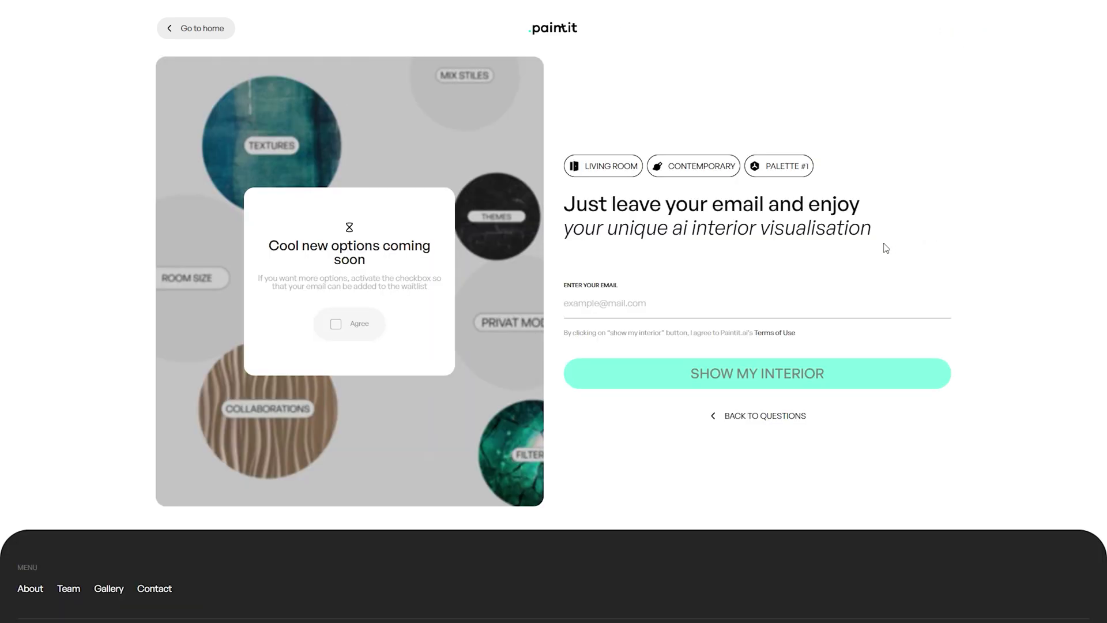
# Render the contemporary living room, download the JPG and bring up the sharing options.
pyautogui.click(768, 372)
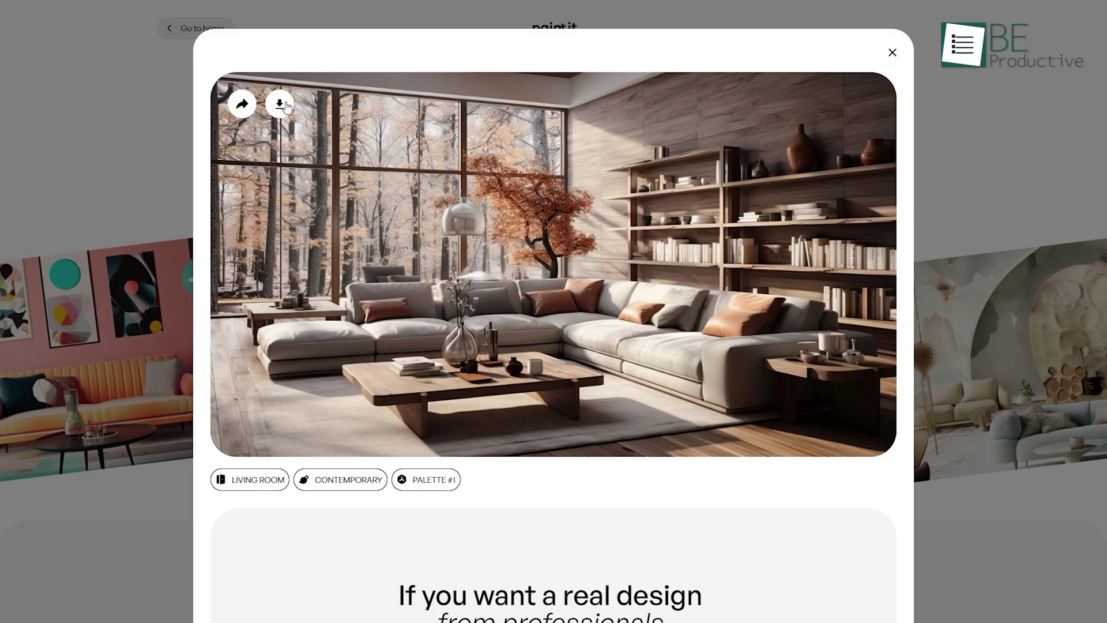
pyautogui.click(281, 105)
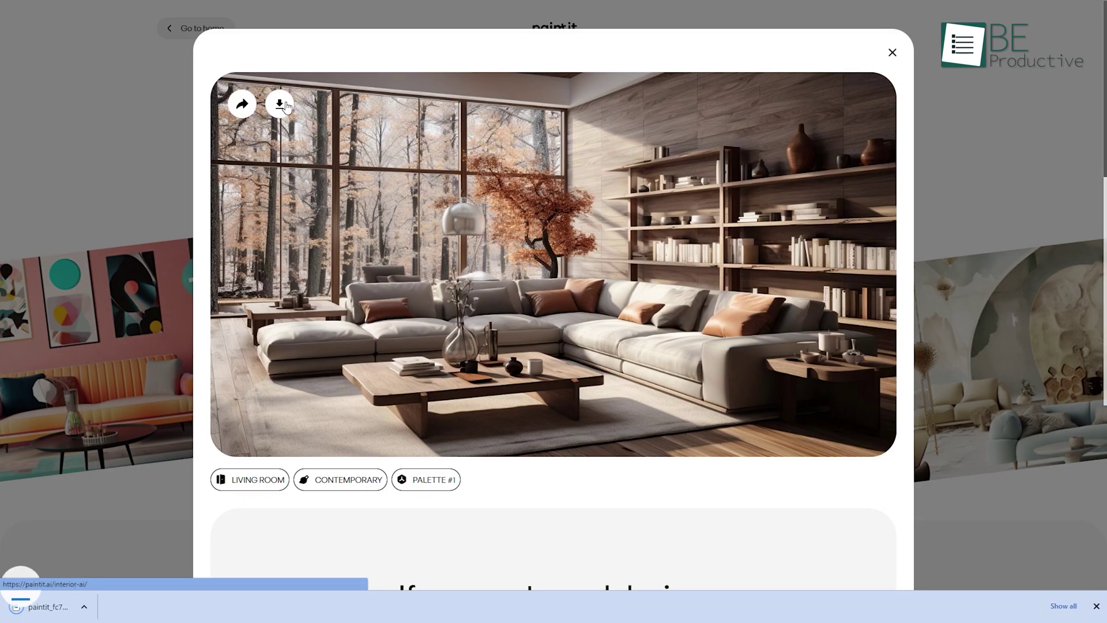
pyautogui.click(243, 107)
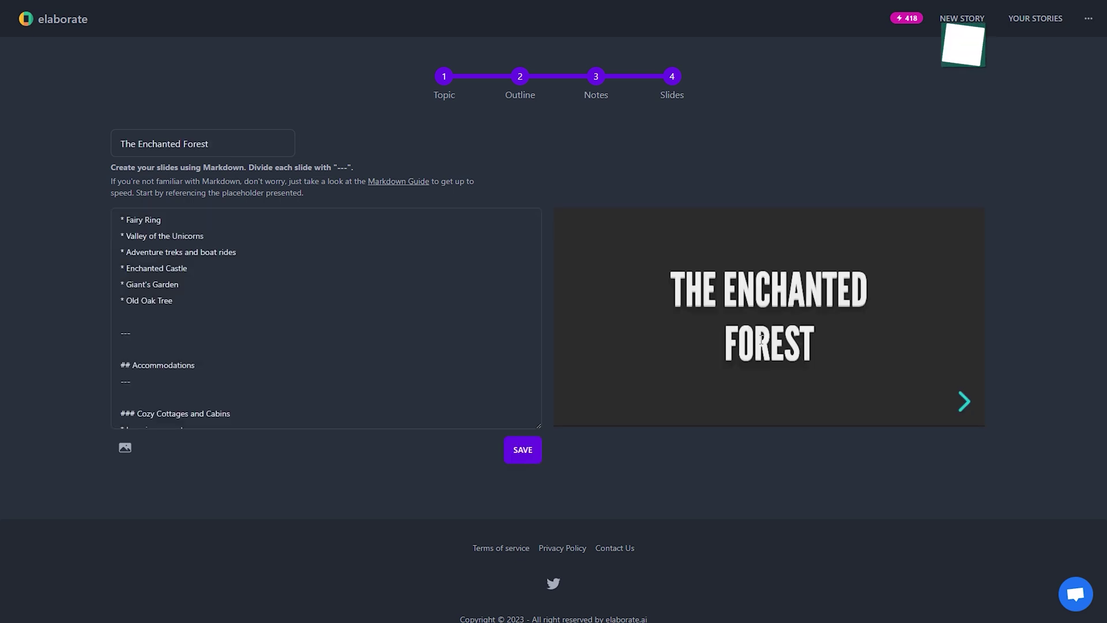
# Flip through The Enchanted Forest slide preview and sign in to Elaborate.
pyautogui.click(970, 405)
pyautogui.click(971, 404)
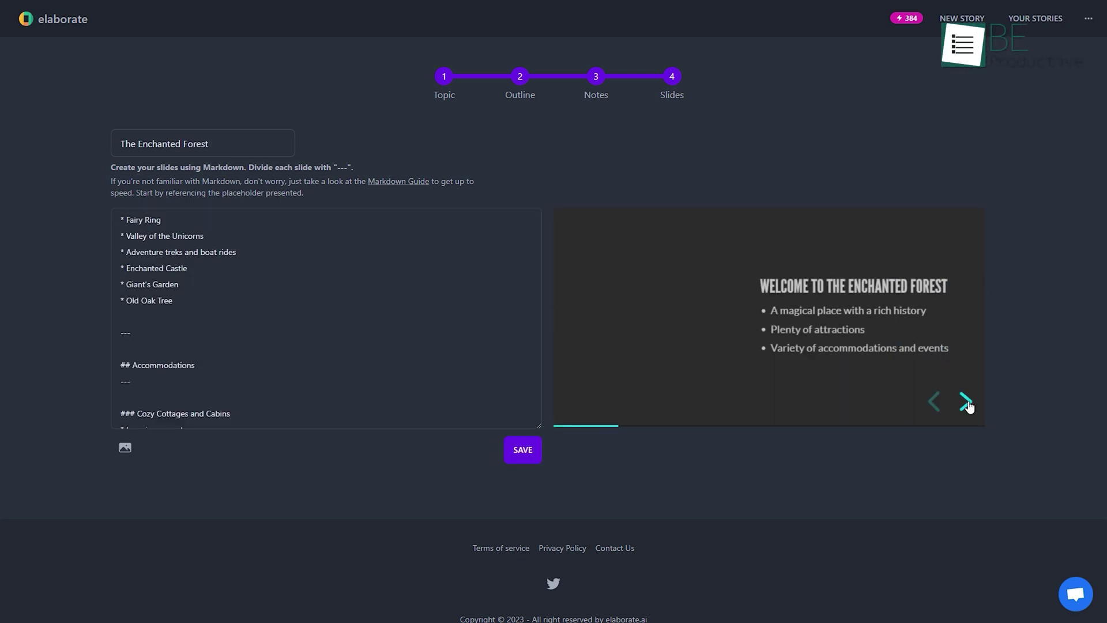
pyautogui.click(970, 404)
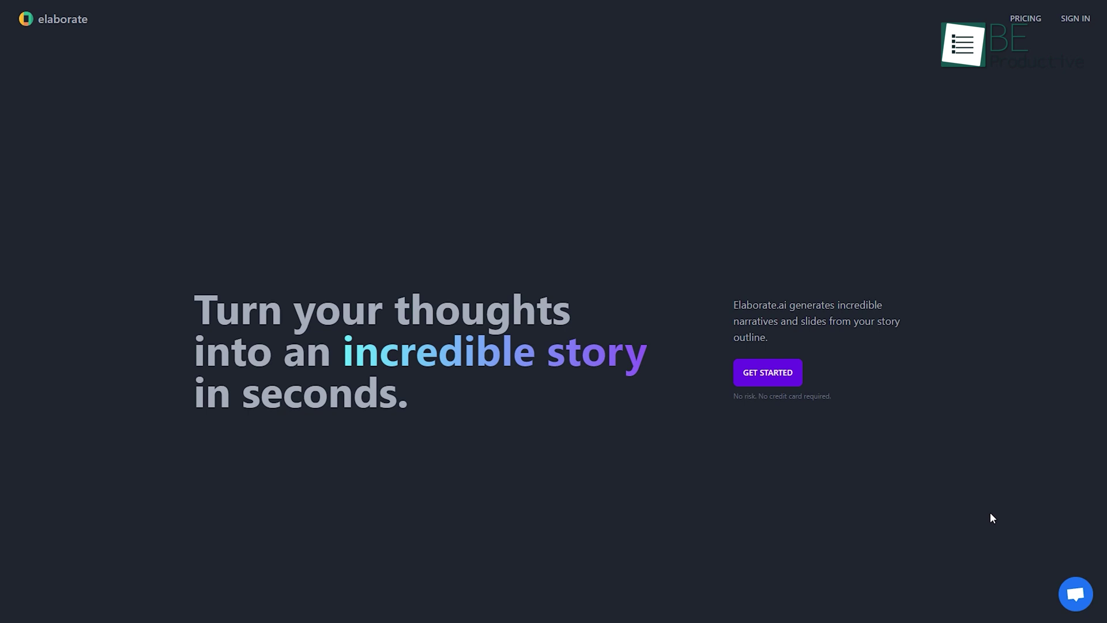
pyautogui.click(782, 374)
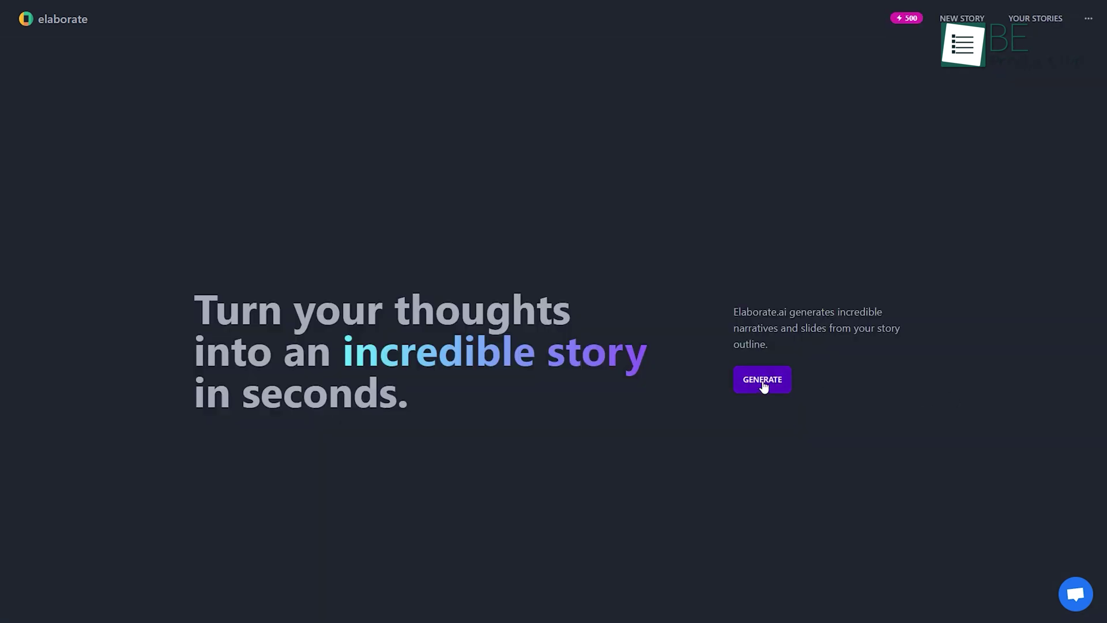
# Start a new story, trying the idea and outline options before returning to the objective choices.
pyautogui.click(763, 383)
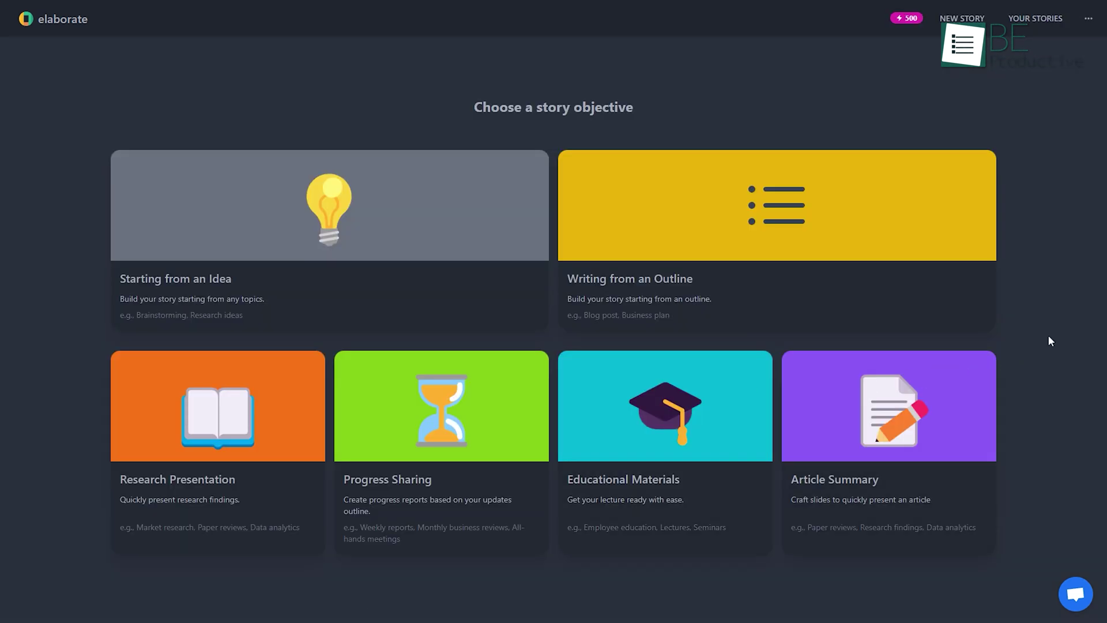
pyautogui.click(432, 259)
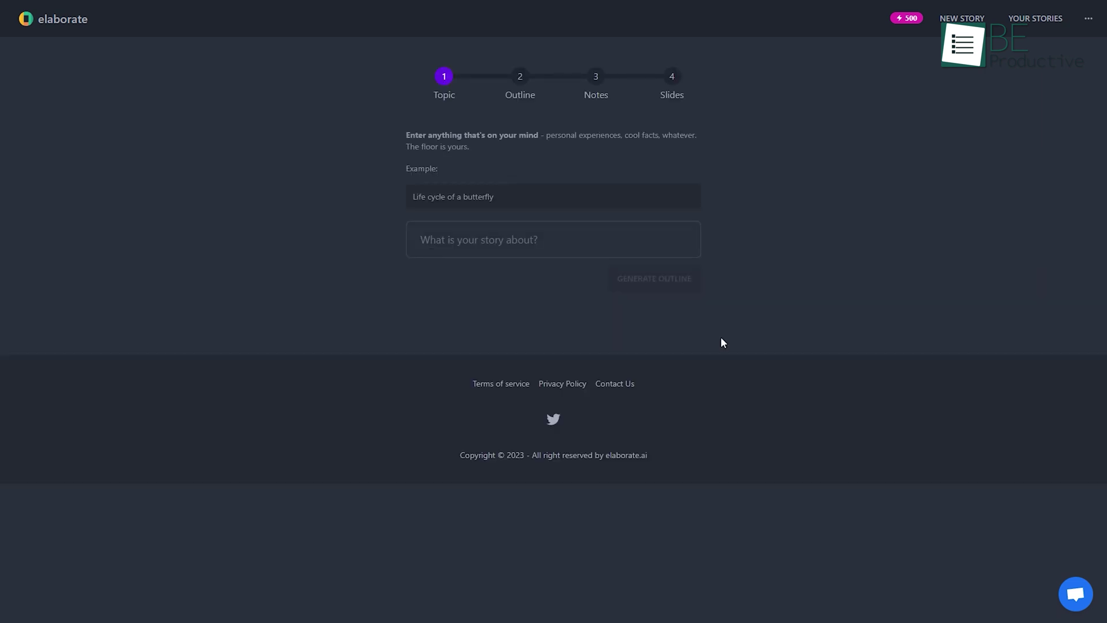
pyautogui.hotkey('alt', 'Left')
pyautogui.click(724, 326)
pyautogui.hotkey('alt', 'Left')
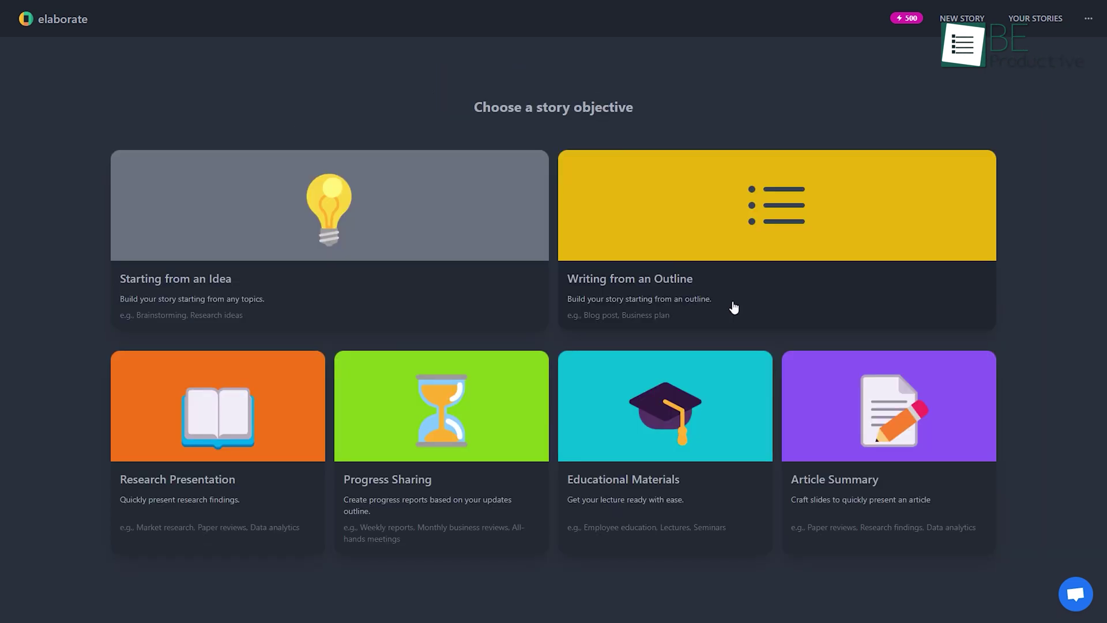
pyautogui.hotkey('alt', 'Right')
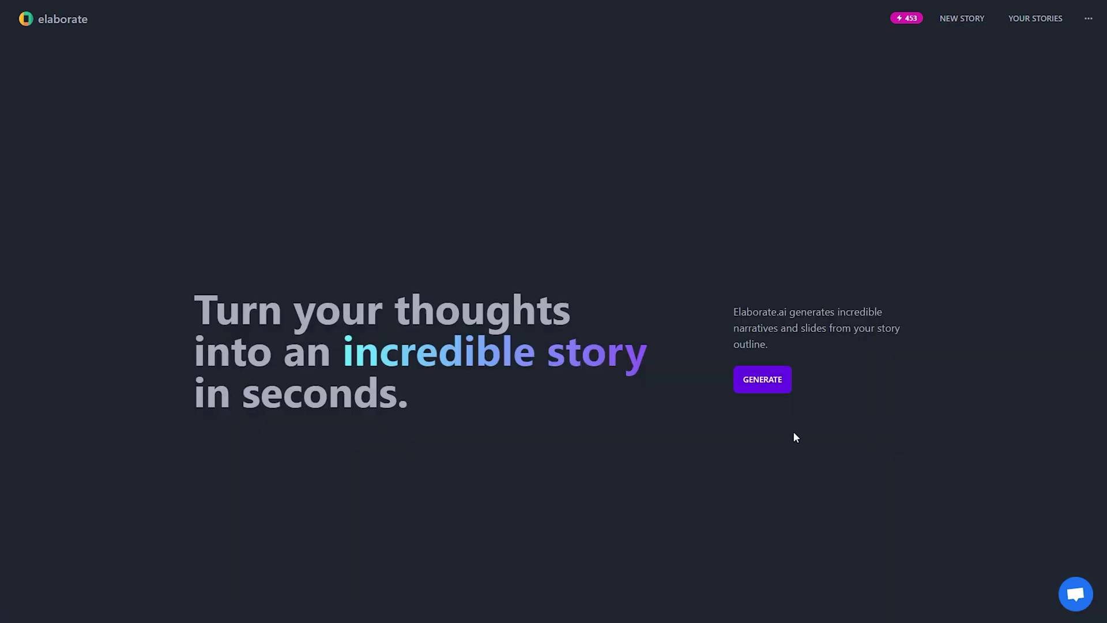
pyautogui.click(783, 383)
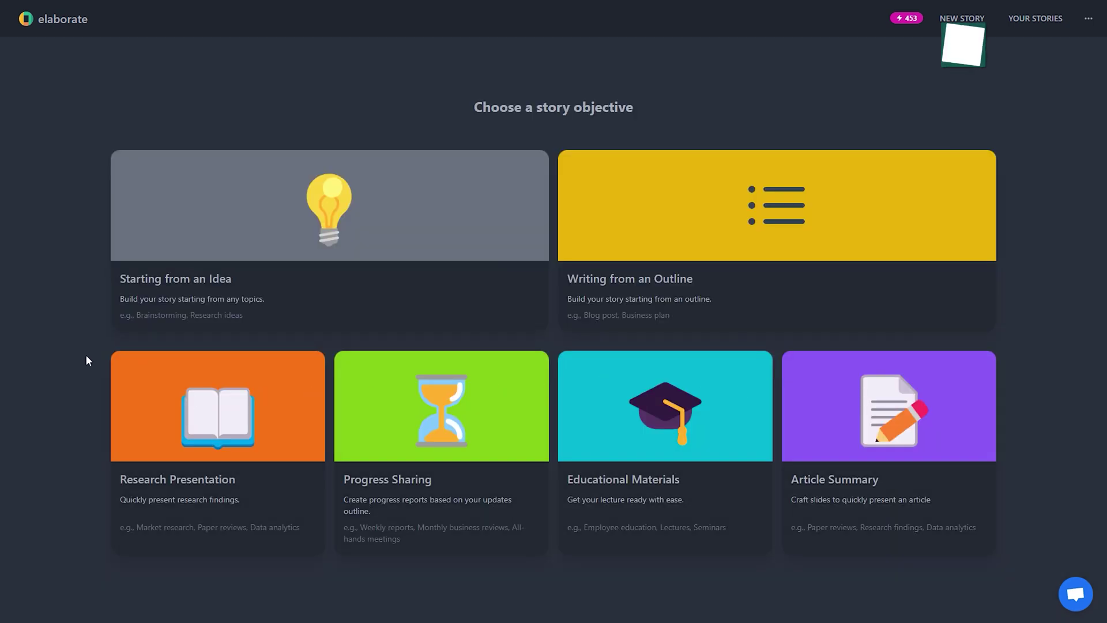
# Generate an outline and slides from the idea 'The Enchanted Forest' and preview the first slides.
pyautogui.click(358, 290)
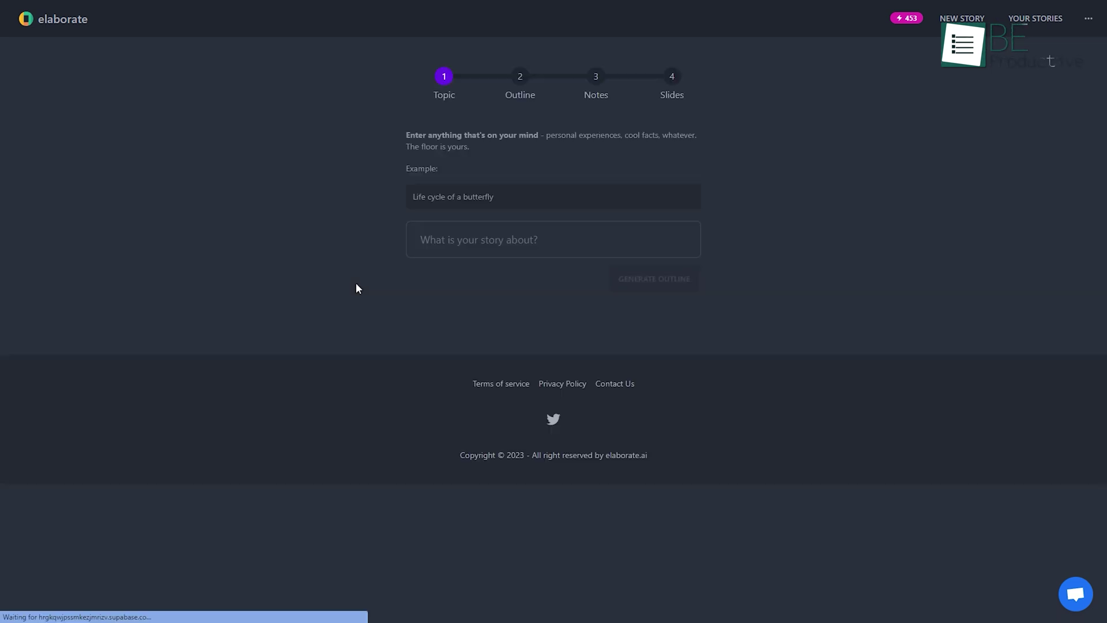
pyautogui.click(481, 249)
pyautogui.write('The Enchanted Forest')
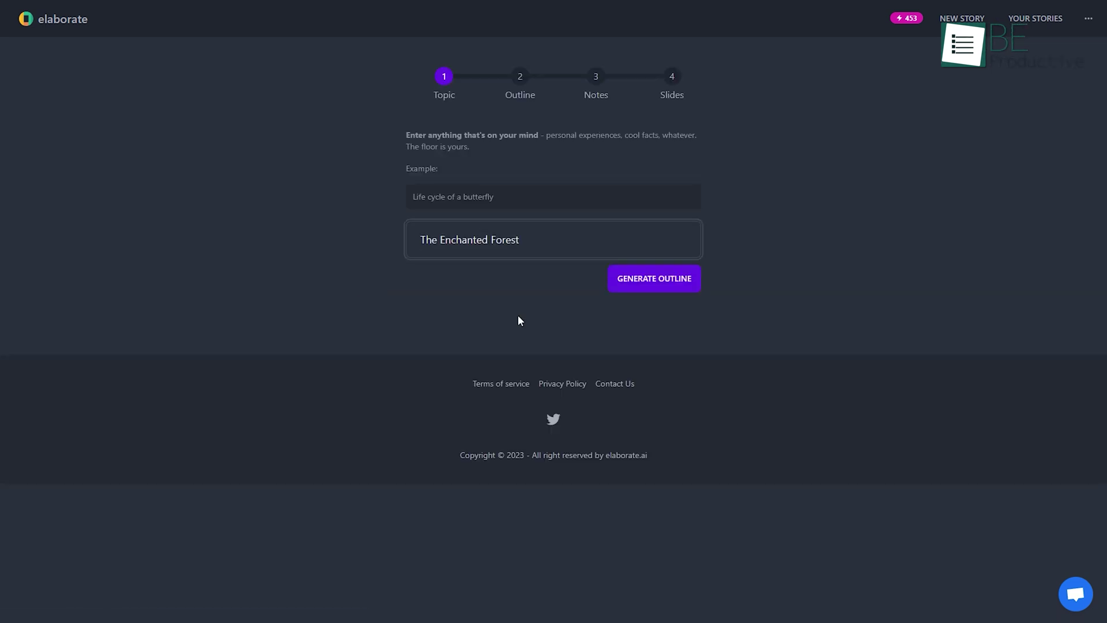
pyautogui.press('Return')
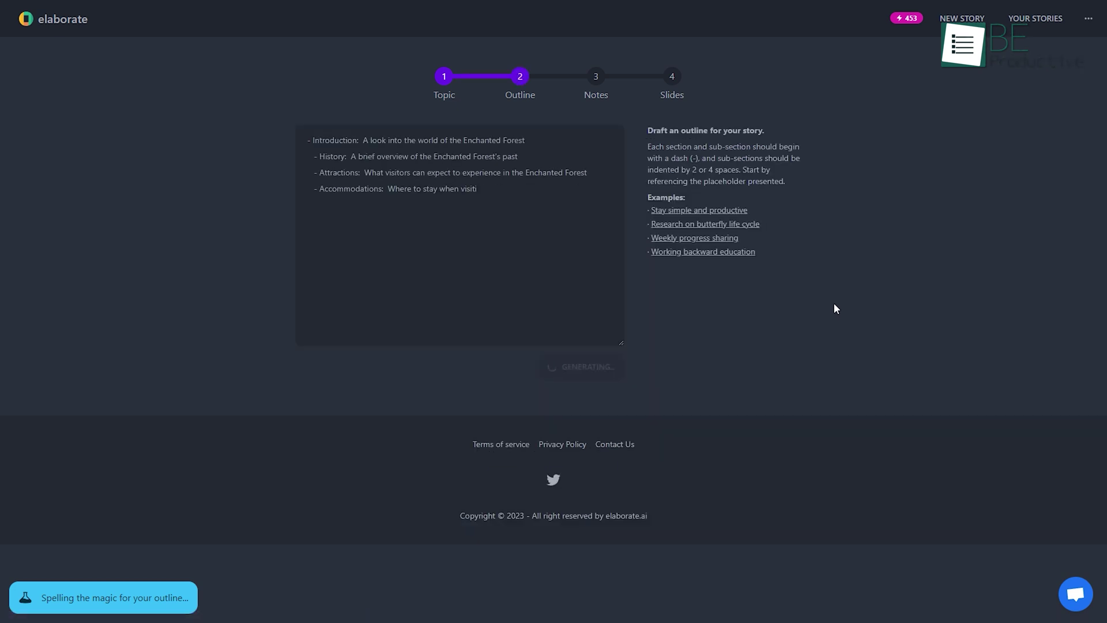
pyautogui.click(966, 402)
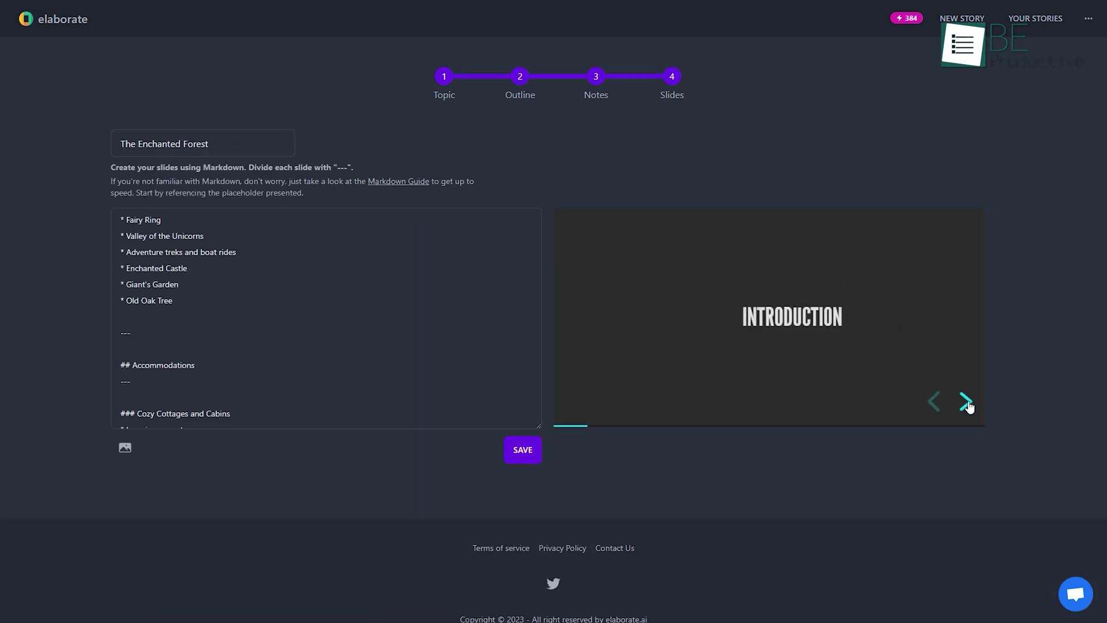
pyautogui.click(966, 402)
pyautogui.click(967, 402)
pyautogui.click(967, 402)
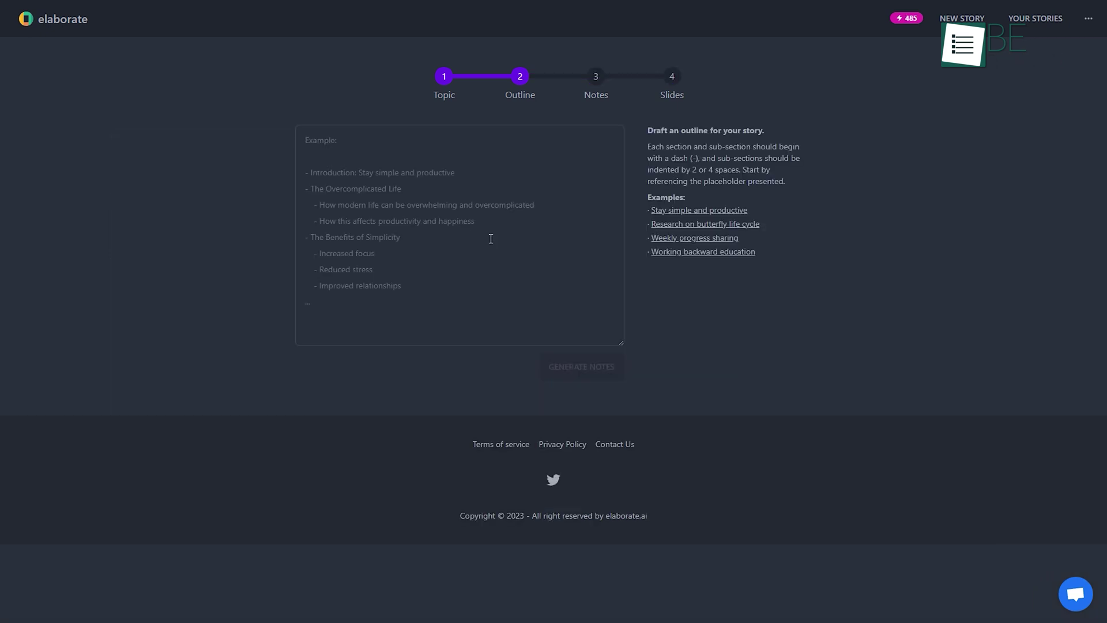
# Paste a prepared outline for the Introducing Lily story, preview its slides, and view the presentation.
pyautogui.click(373, 164)
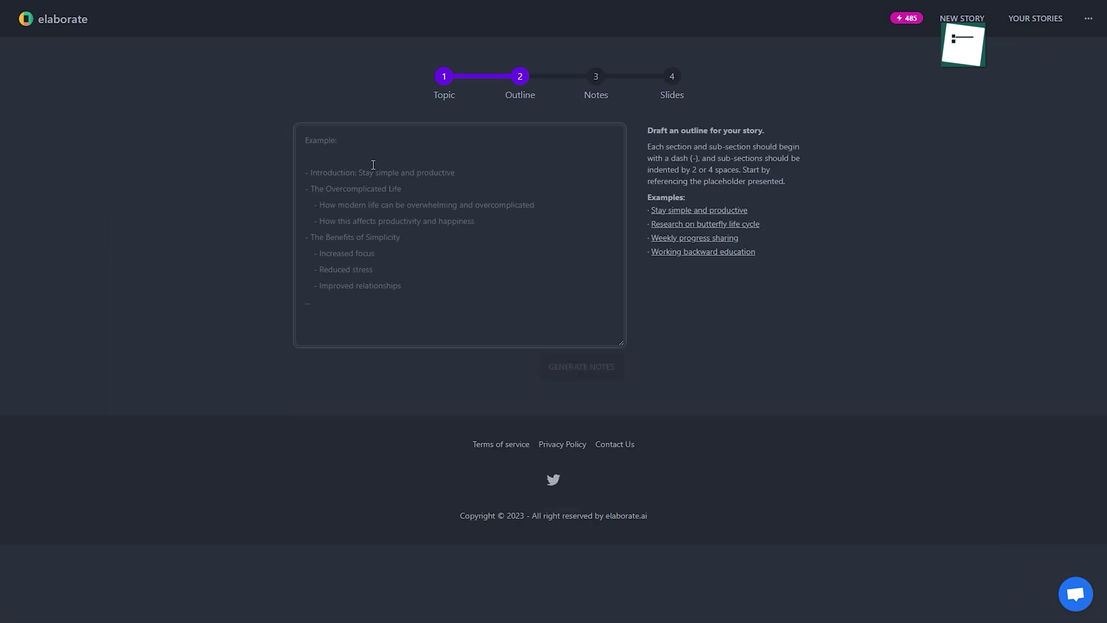
pyautogui.hotkey('ctrl', 'v')
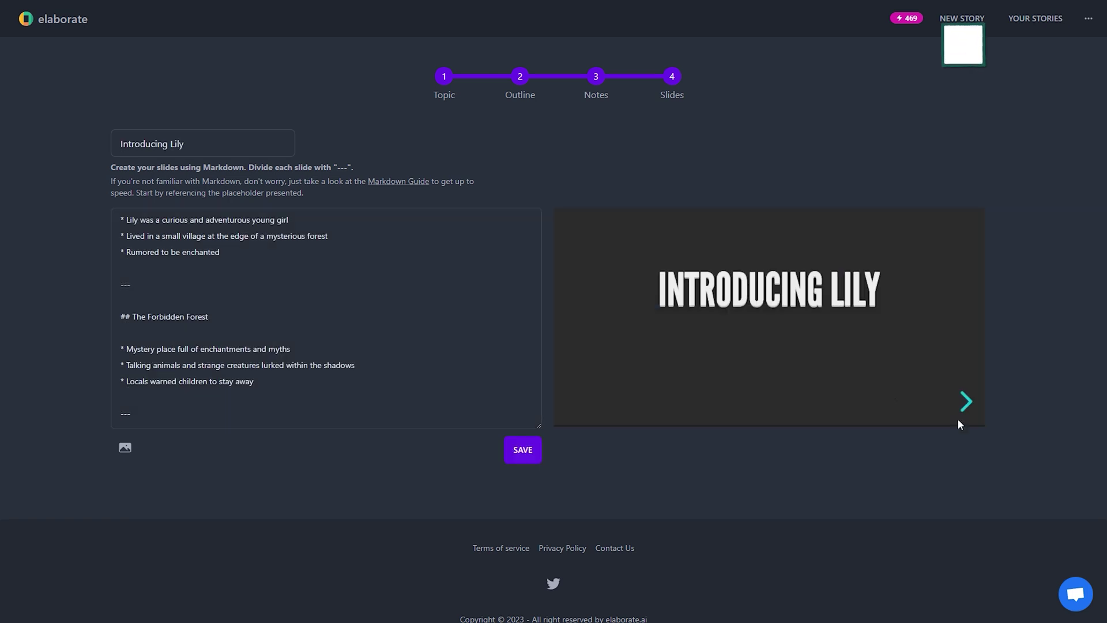
pyautogui.click(969, 408)
pyautogui.click(969, 408)
pyautogui.click(968, 408)
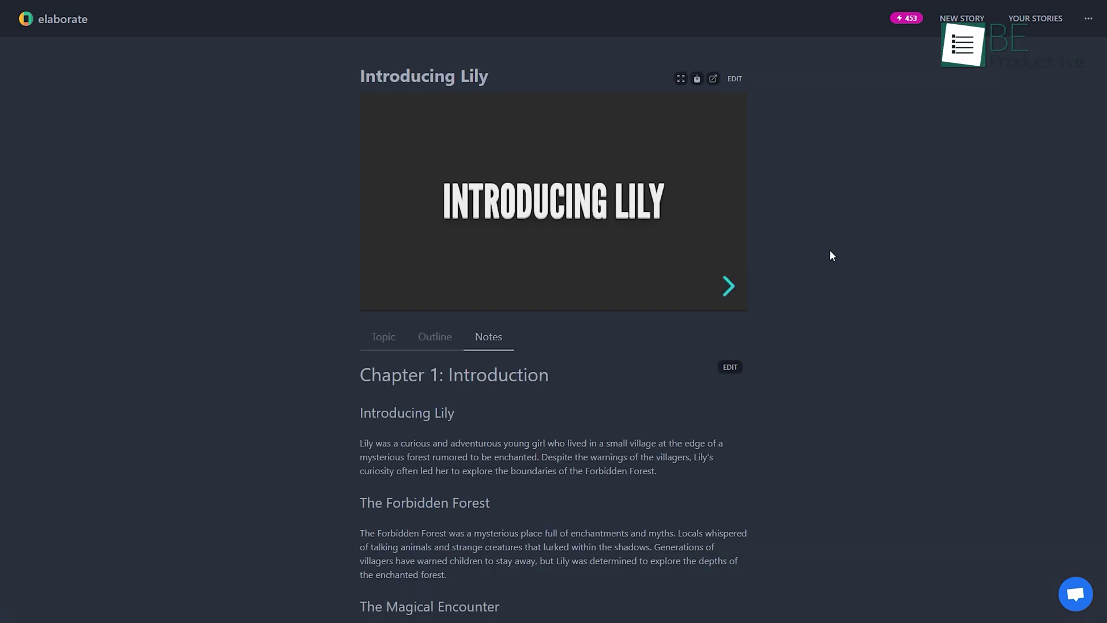
pyautogui.click(697, 79)
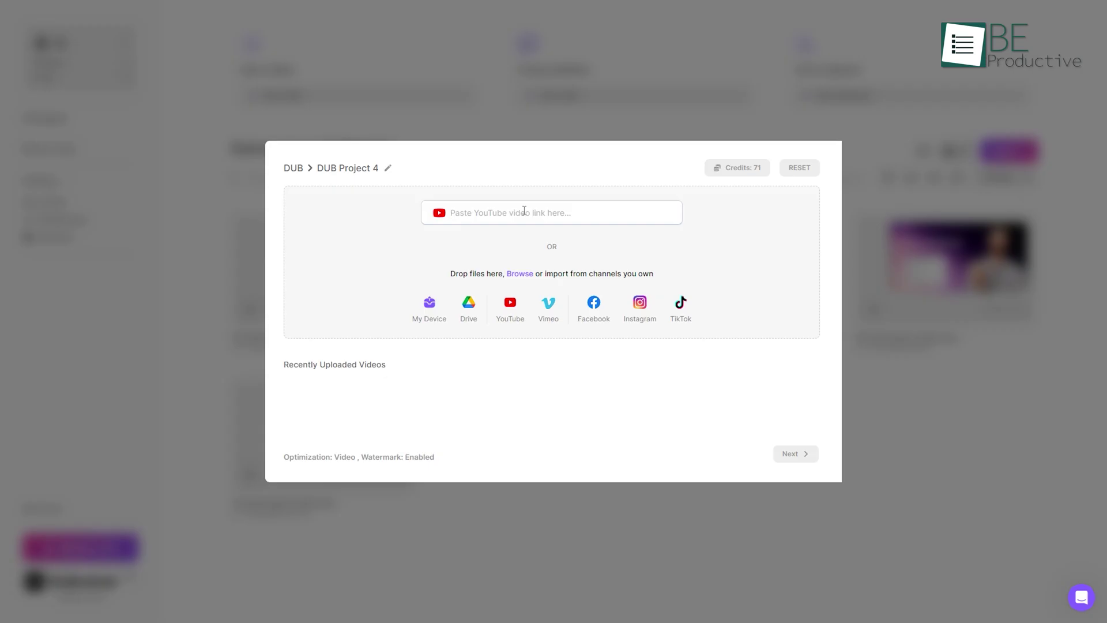
# Paste a YouTube link, step through transcript lines, then paste the Gymshark description as TTS text.
pyautogui.write('https://www.youtube.com/watch?v=a9ZHIMZUimk')
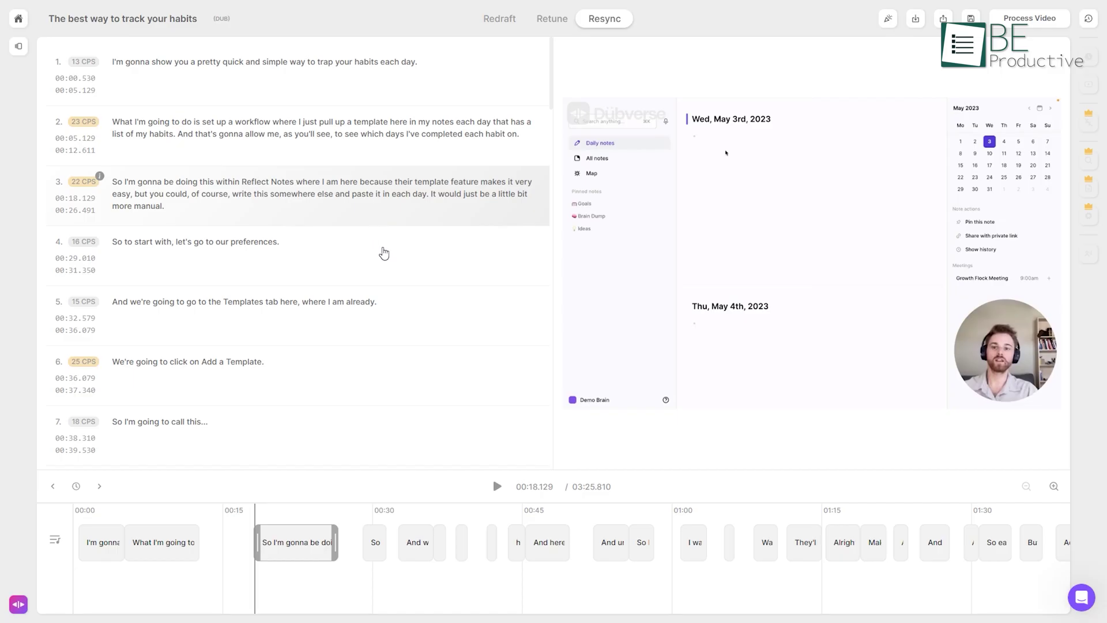
pyautogui.click(384, 255)
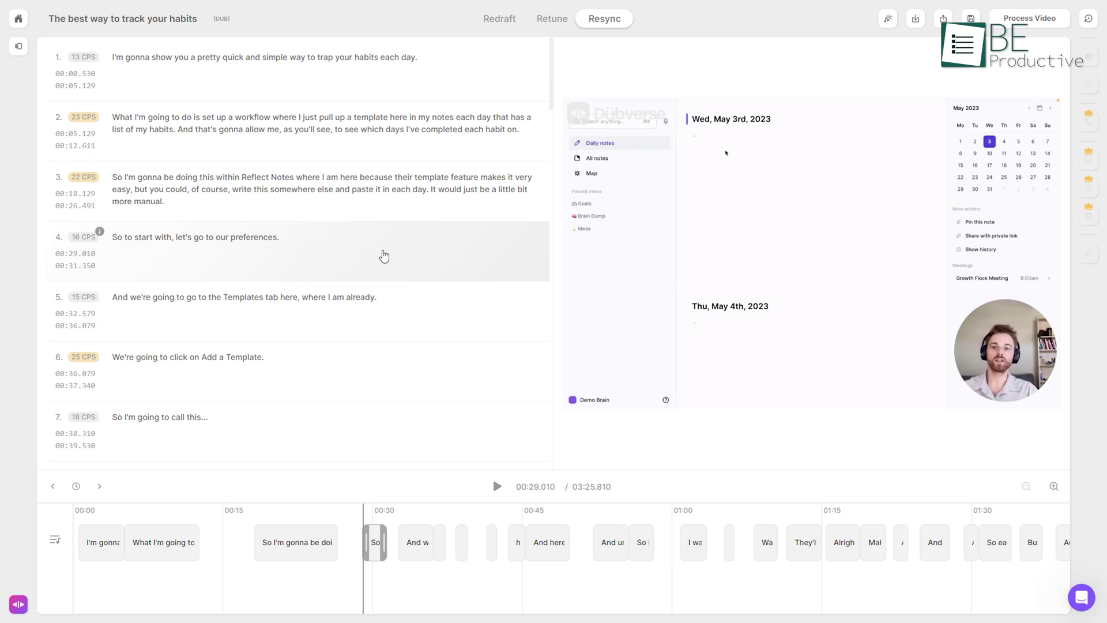
pyautogui.click(379, 324)
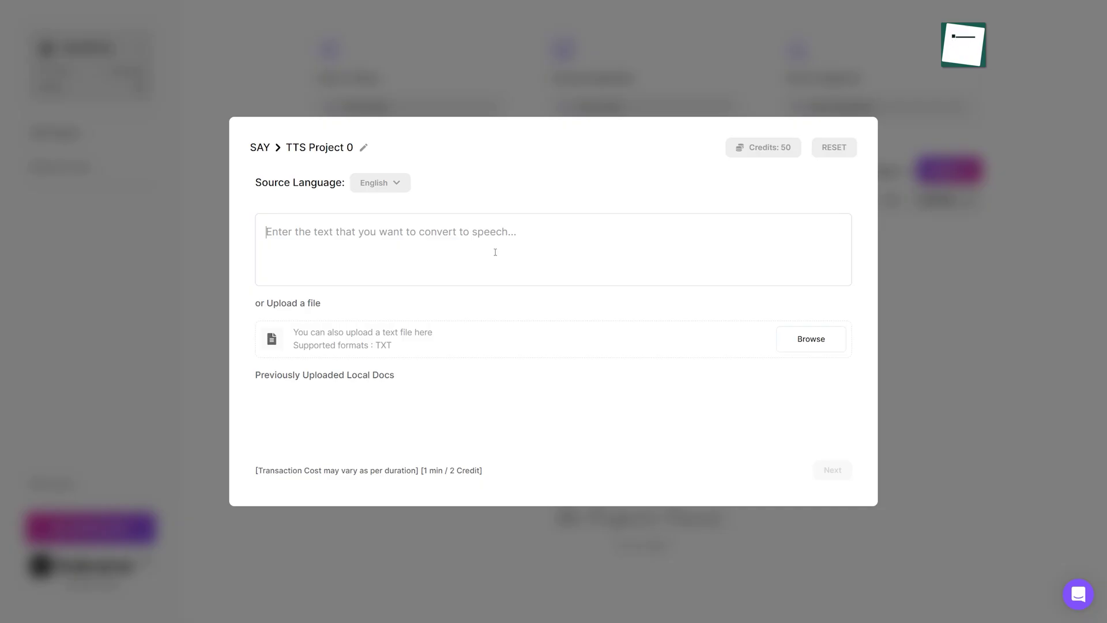
pyautogui.write('Gymshark specializes in designing and producing workout clothing and accessories for both men and women. Their products include items such as leggings, sports bras, shorts, hoodies, t-shirts, and more. The brand has become known for its sleek and stylish designs, focusing on performance and functionality to meet the needs of fitness enthusiasts.')
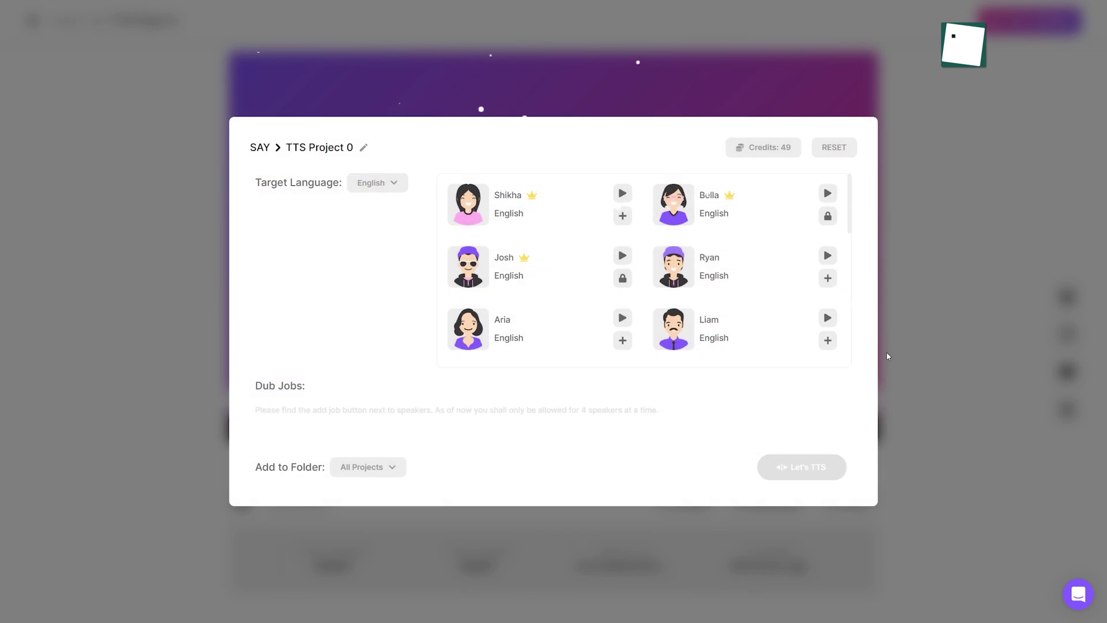
# Scroll to the finished Gymshark speech and choose MP3 as its download format.
pyautogui.scroll(-8, 749, 259)
pyautogui.scroll(-2, 749, 261)
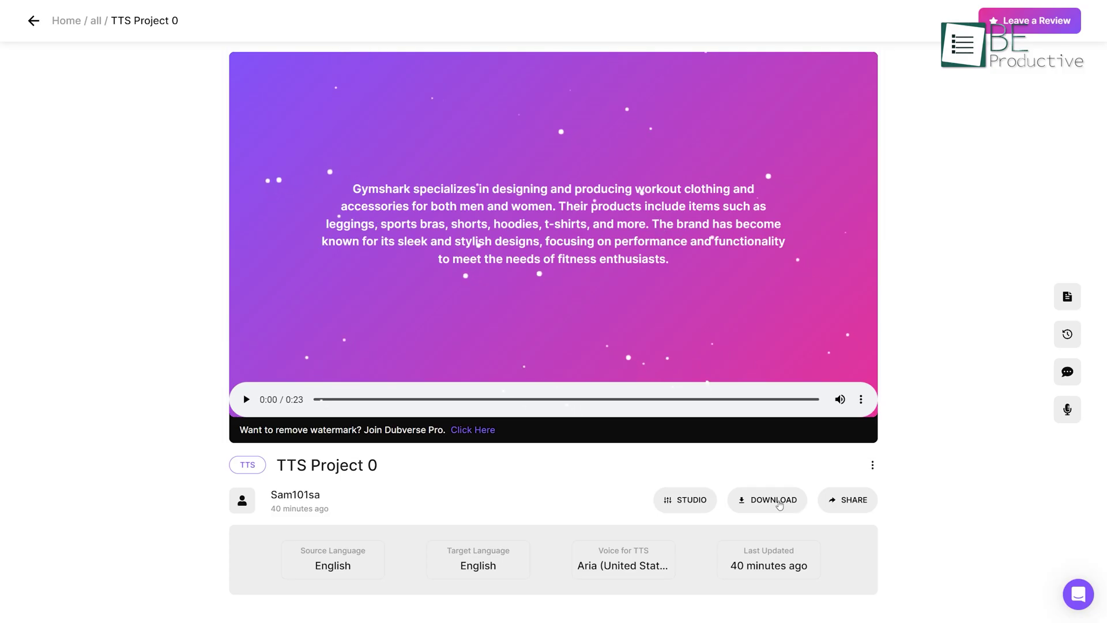
pyautogui.click(789, 499)
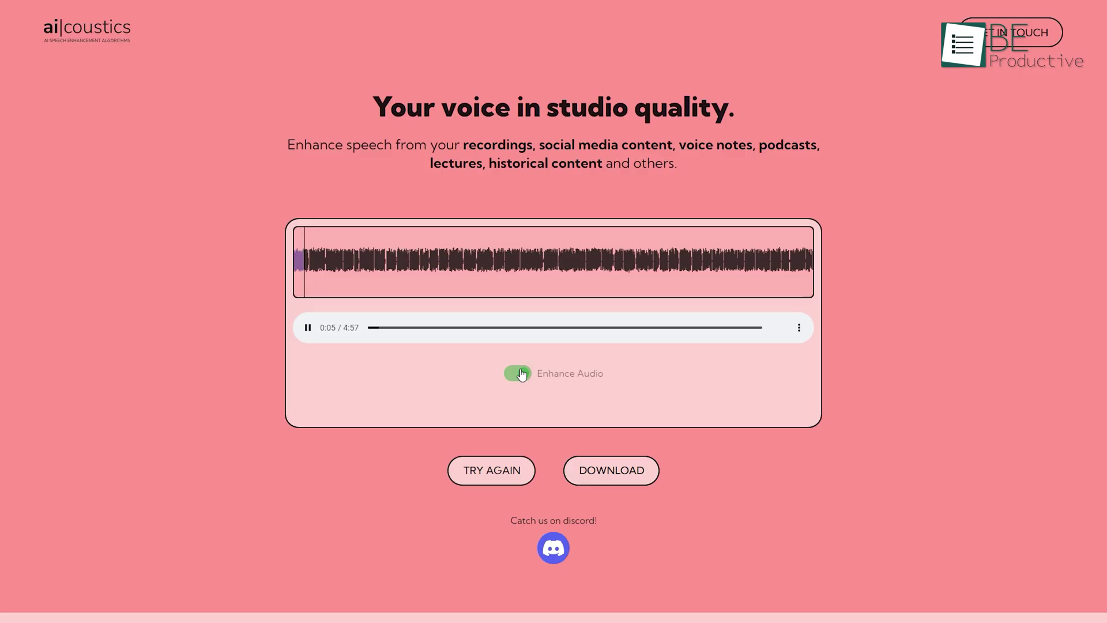
# Go from the ai|coustics demo to its TRY IT YOURSELF upload page.
pyautogui.click(525, 373)
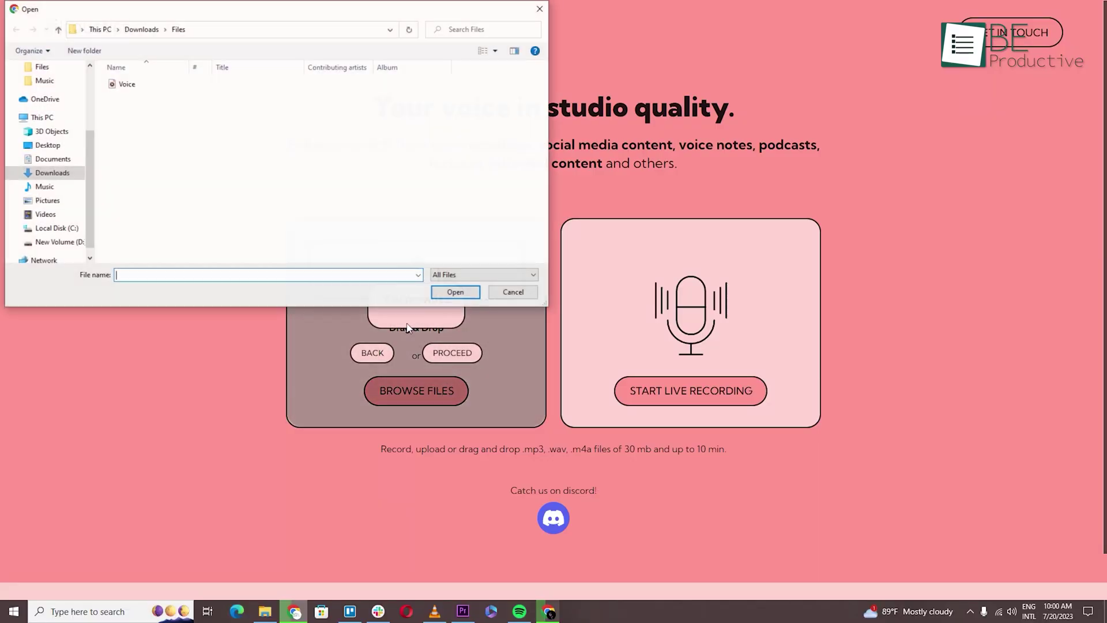
# Upload Voice.mp3, enhance it, play the result and switch Enhance Audio off to compare.
pyautogui.click(122, 85)
pyautogui.click(455, 292)
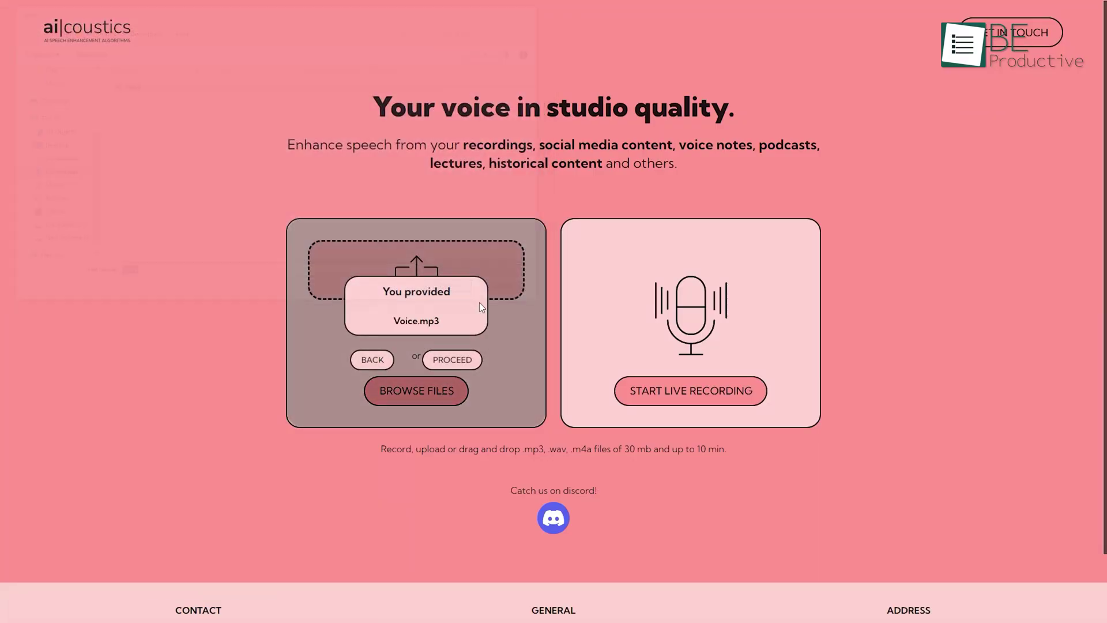
pyautogui.click(452, 353)
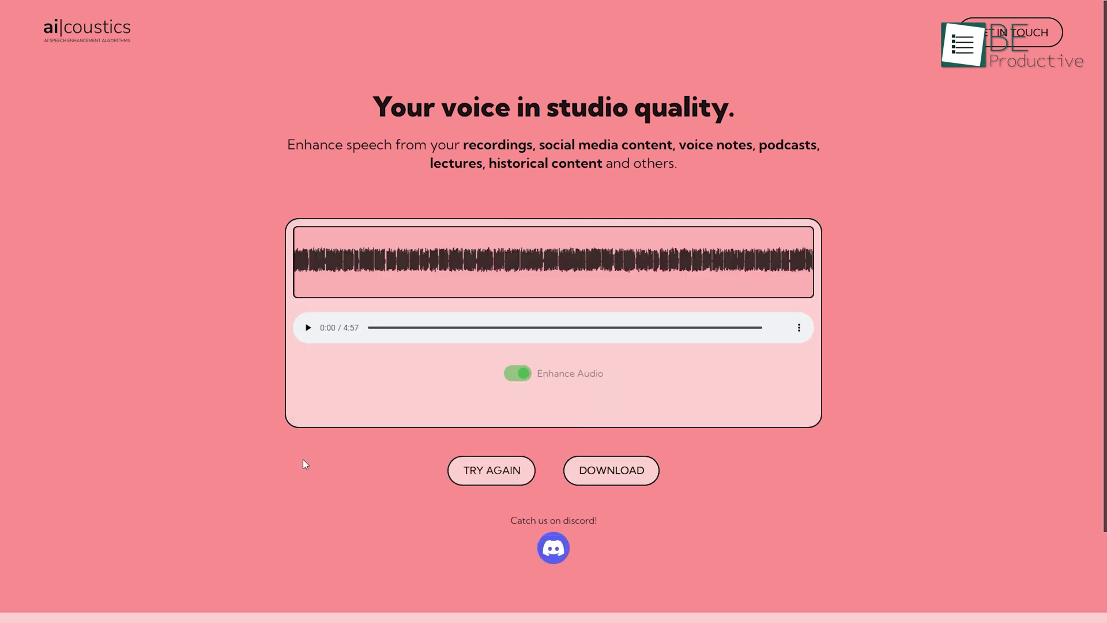
pyautogui.click(309, 329)
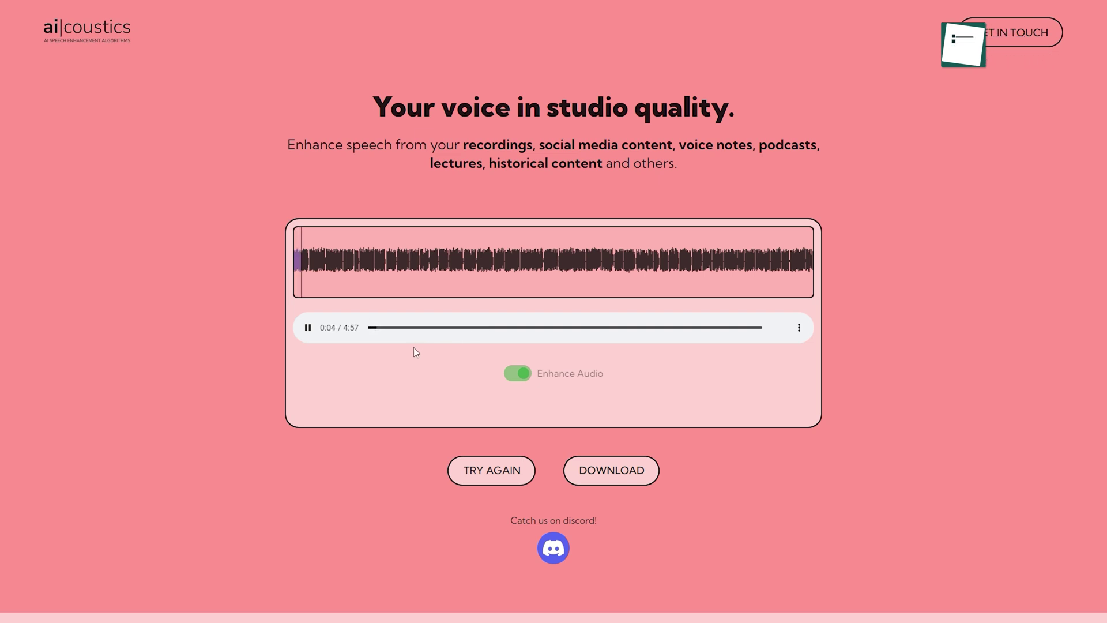
pyautogui.click(521, 373)
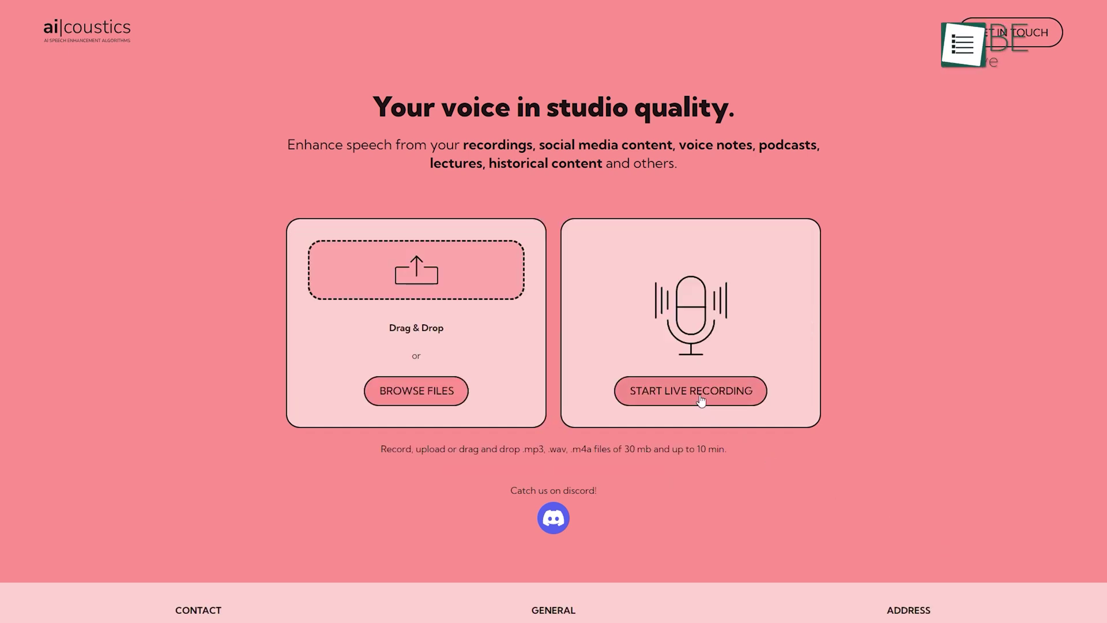
# Try START LIVE RECORDING and toggle enhancement off again for comparison.
pyautogui.click(701, 397)
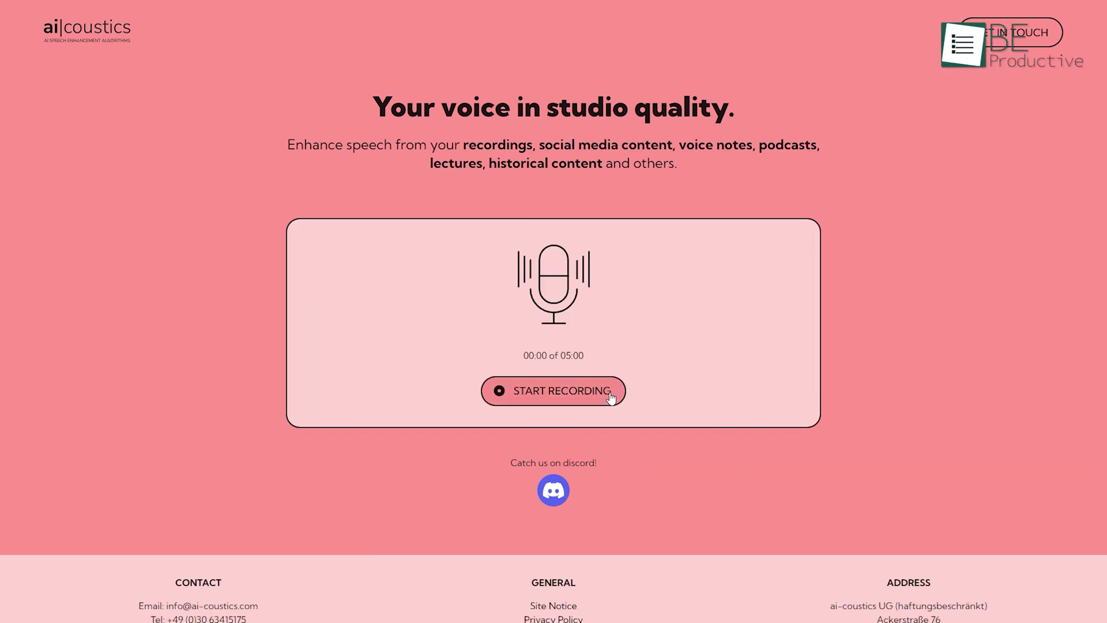
pyautogui.click(584, 399)
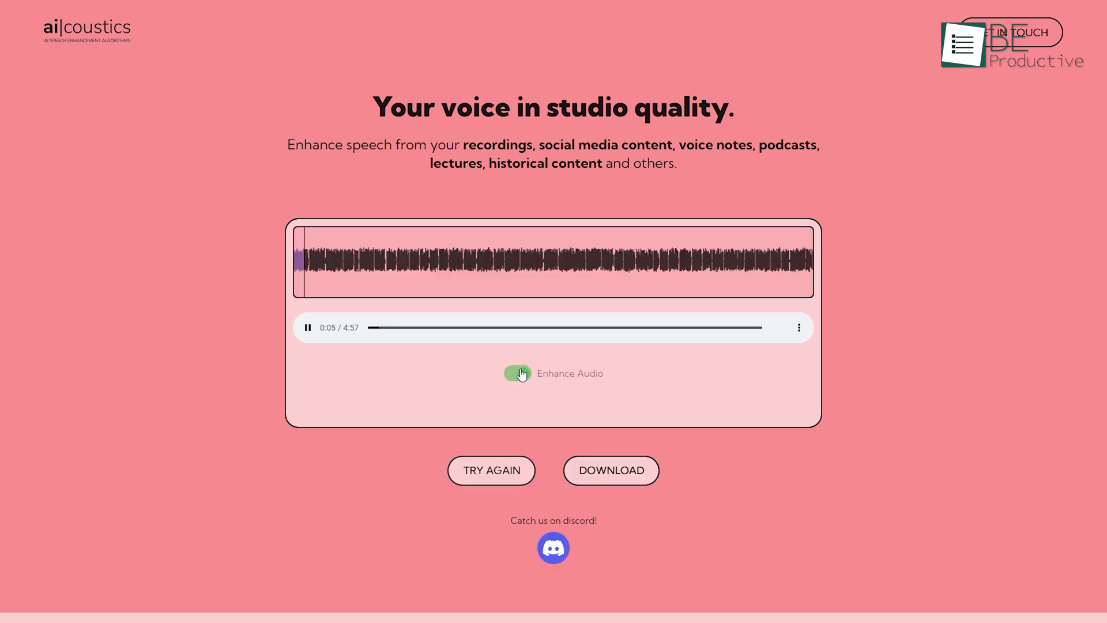
pyautogui.click(517, 374)
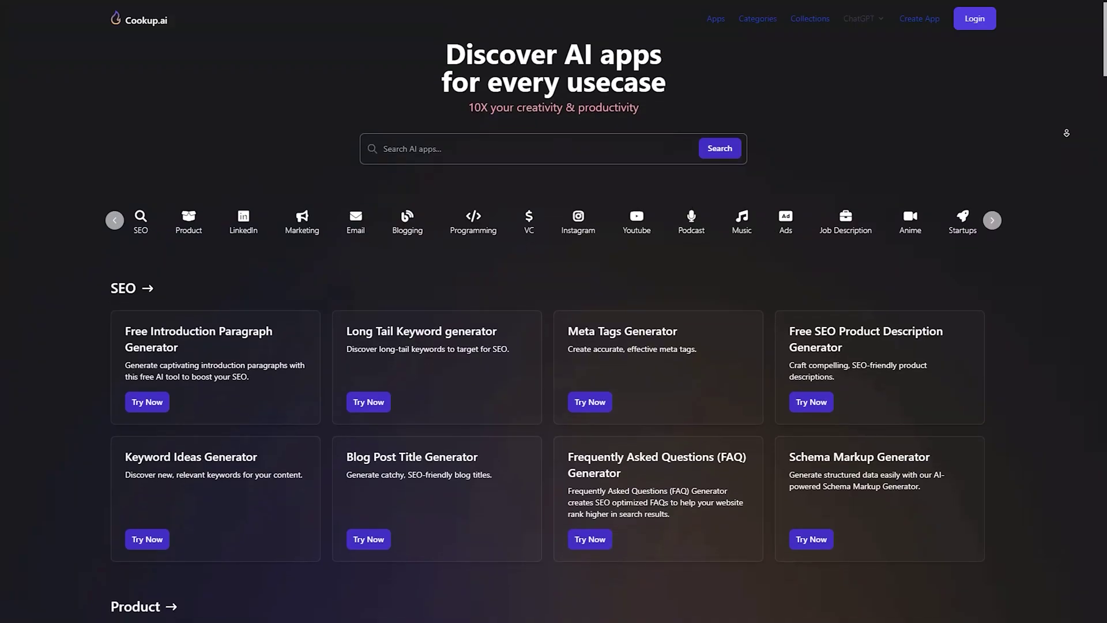
# Enter the topic 'Unleash Your Flow' in the Rap Song Generator.
pyautogui.scroll(-1, 553, 346)
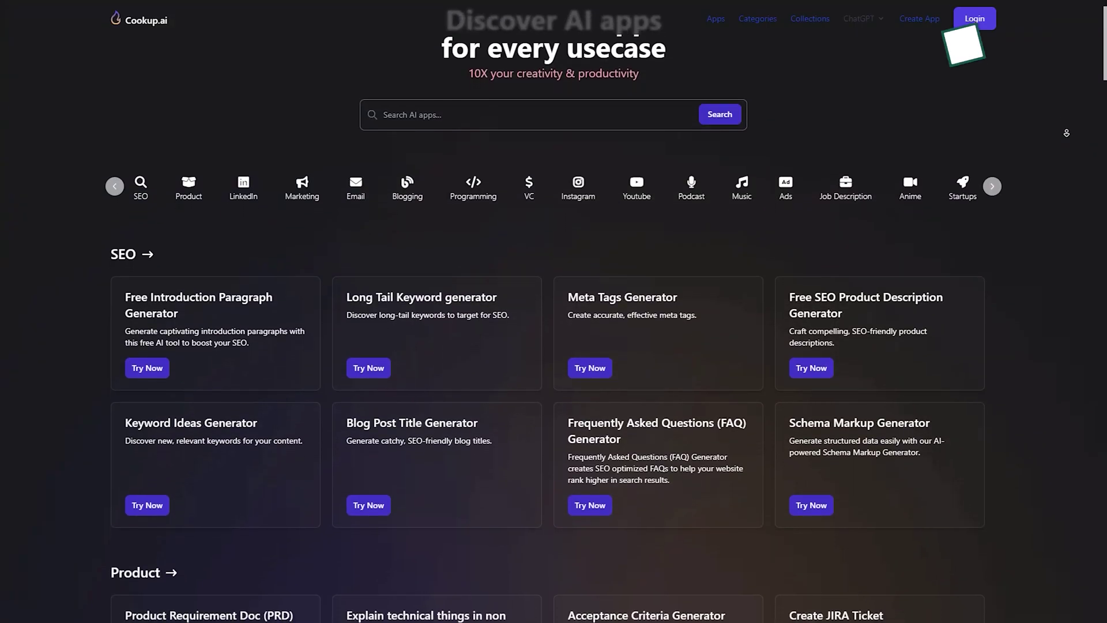
pyautogui.scroll(-1, 554, 347)
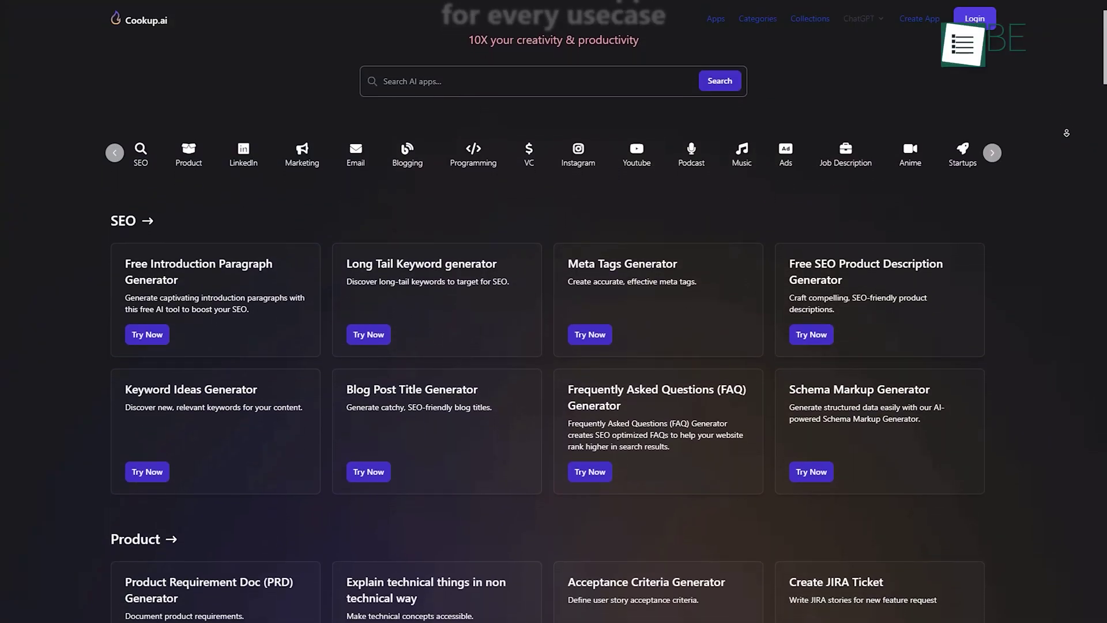
pyautogui.scroll(-1, 554, 346)
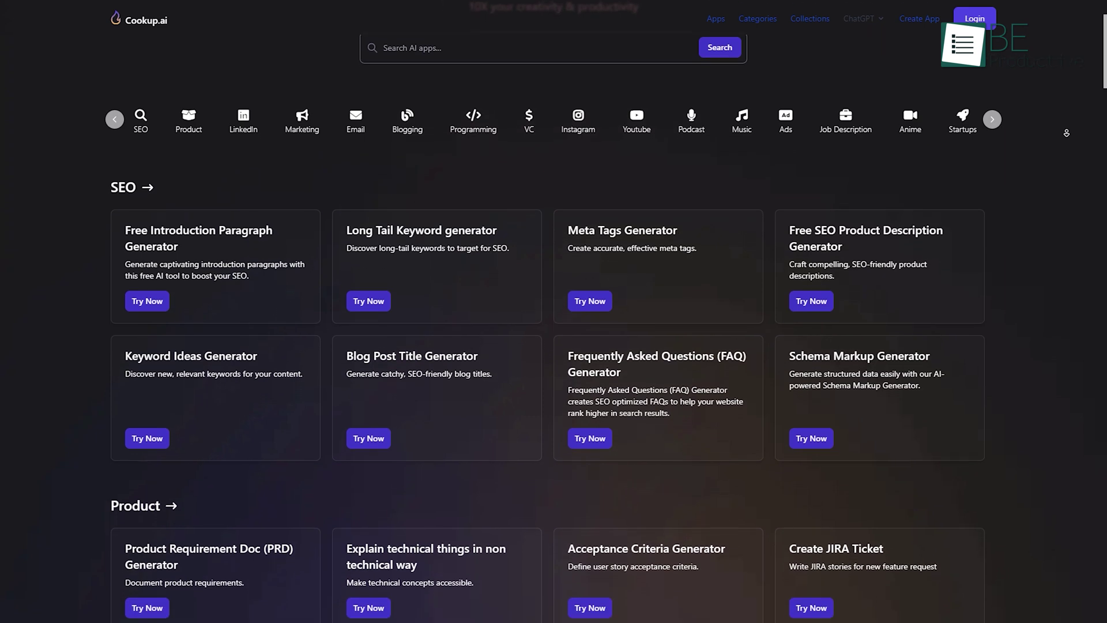
pyautogui.scroll(-1, 554, 346)
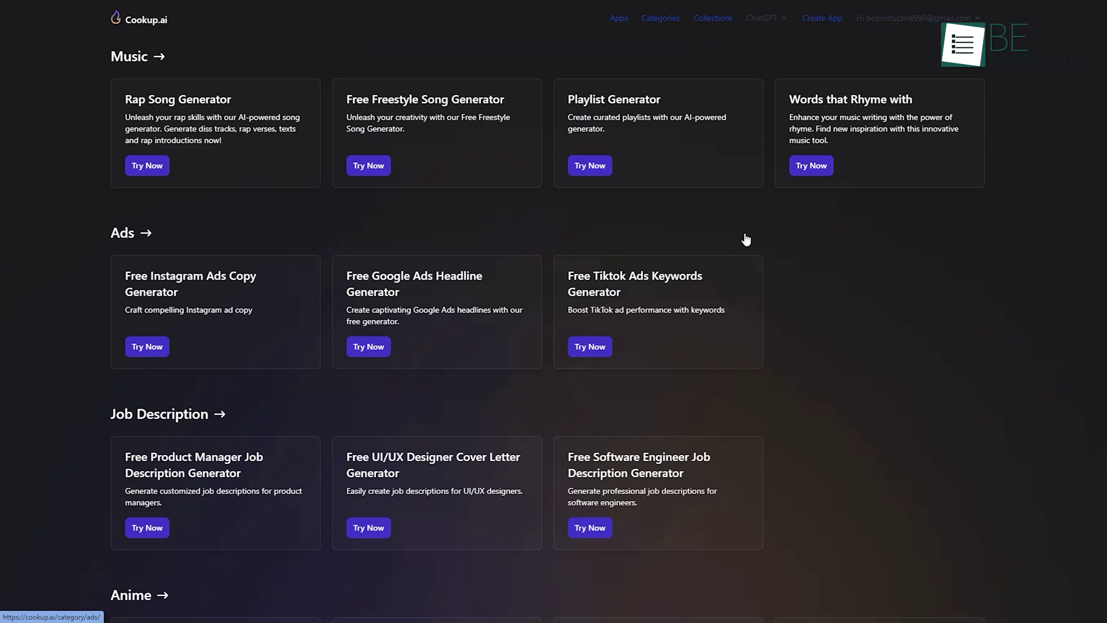
pyautogui.click(147, 166)
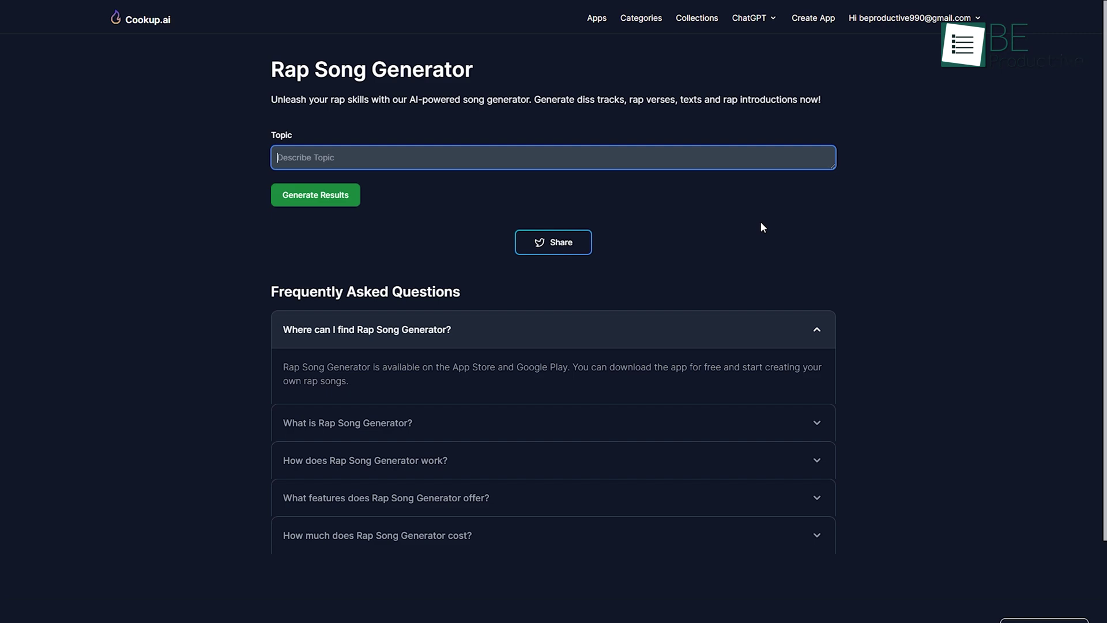
pyautogui.write('Unleash Your Flow')
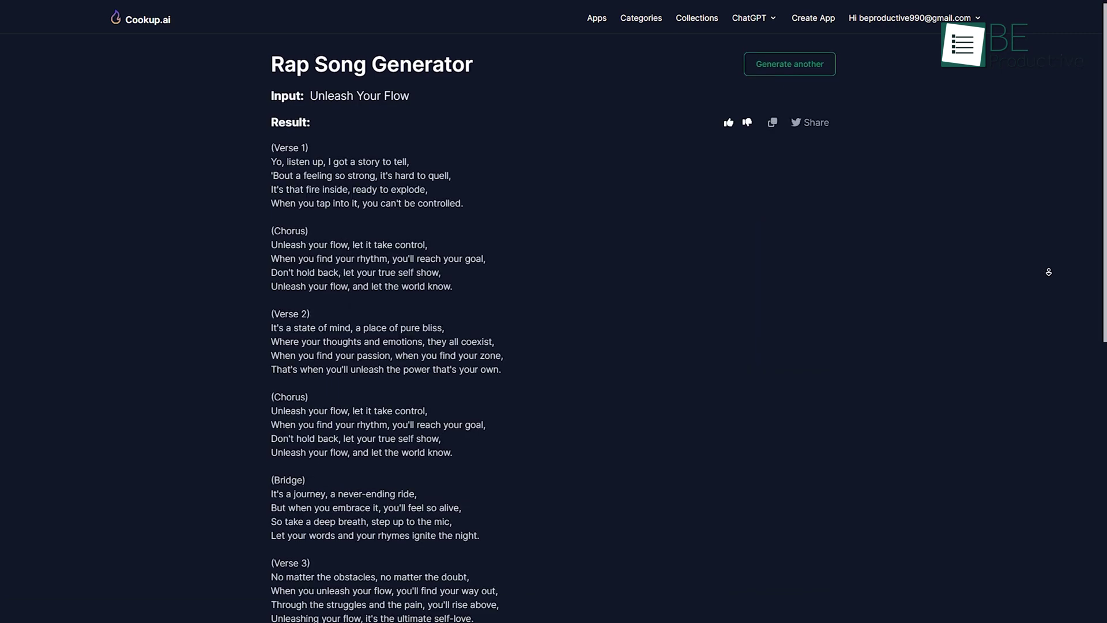
# Generate a blog conclusion for 'The Beginning of a New Adventure'.
pyautogui.scroll(-2, 1049, 272)
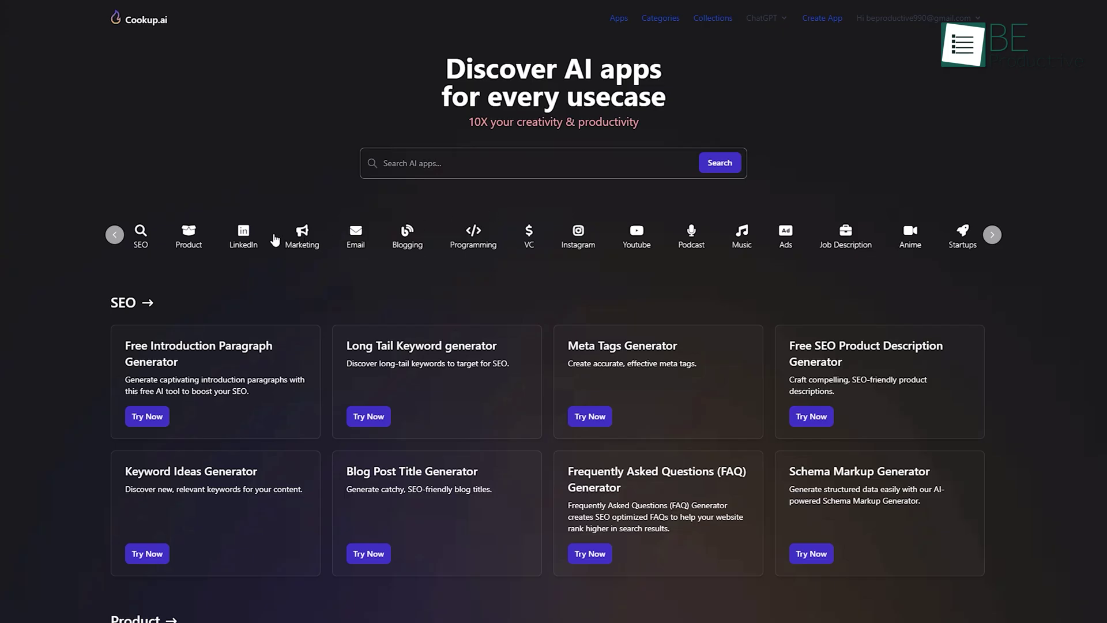
pyautogui.click(245, 239)
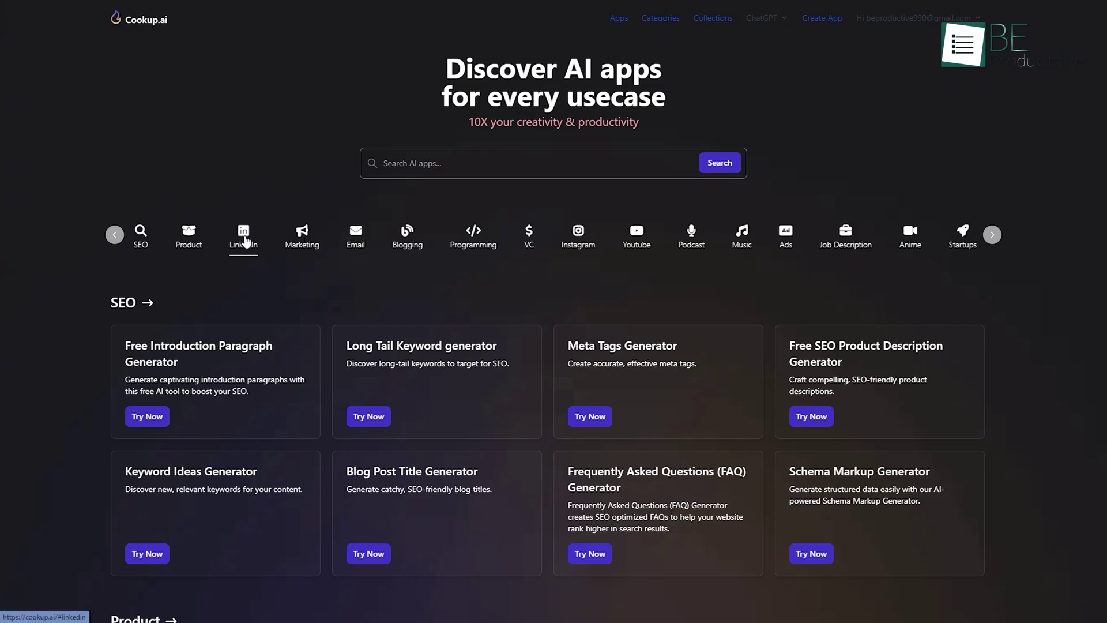
pyautogui.scroll(-5, 479, 421)
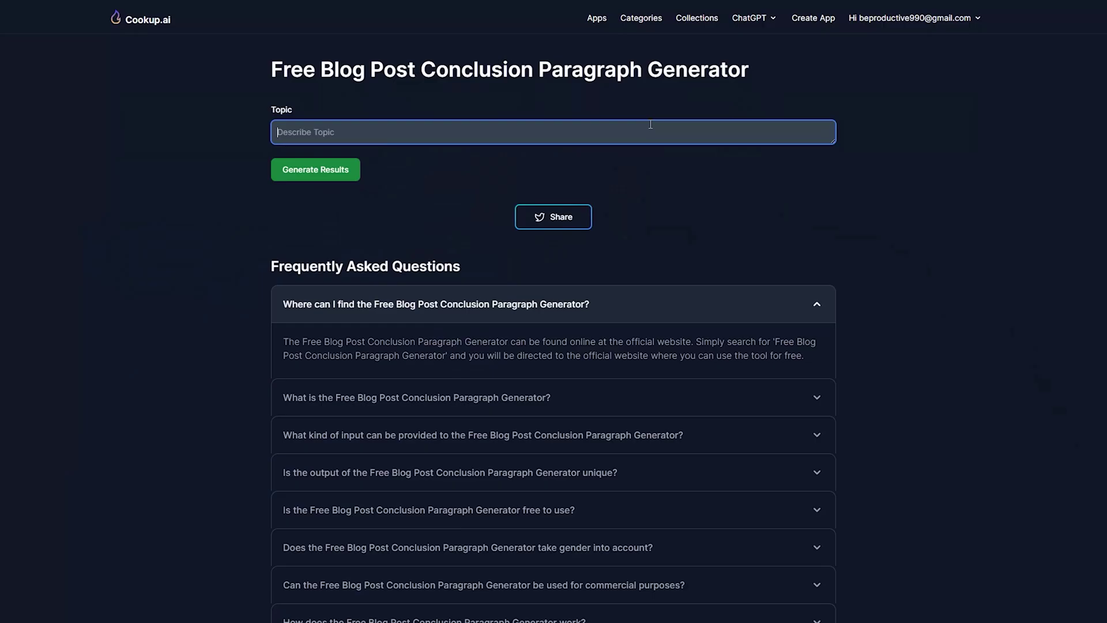
pyautogui.write('The Beginning of a New Adventure')
pyautogui.click(477, 173)
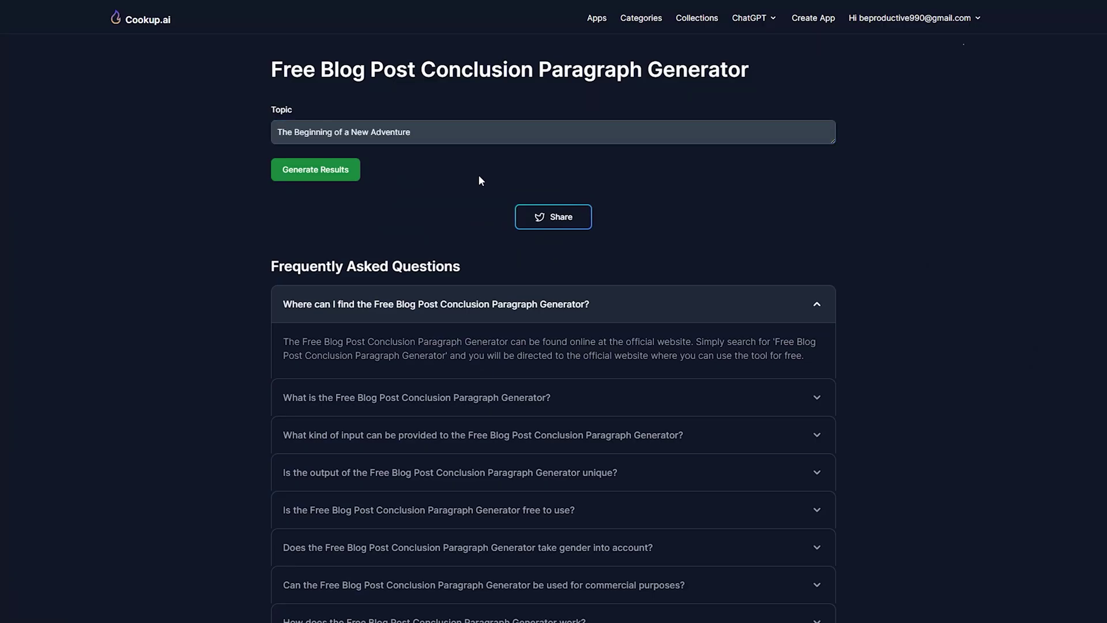
pyautogui.click(318, 170)
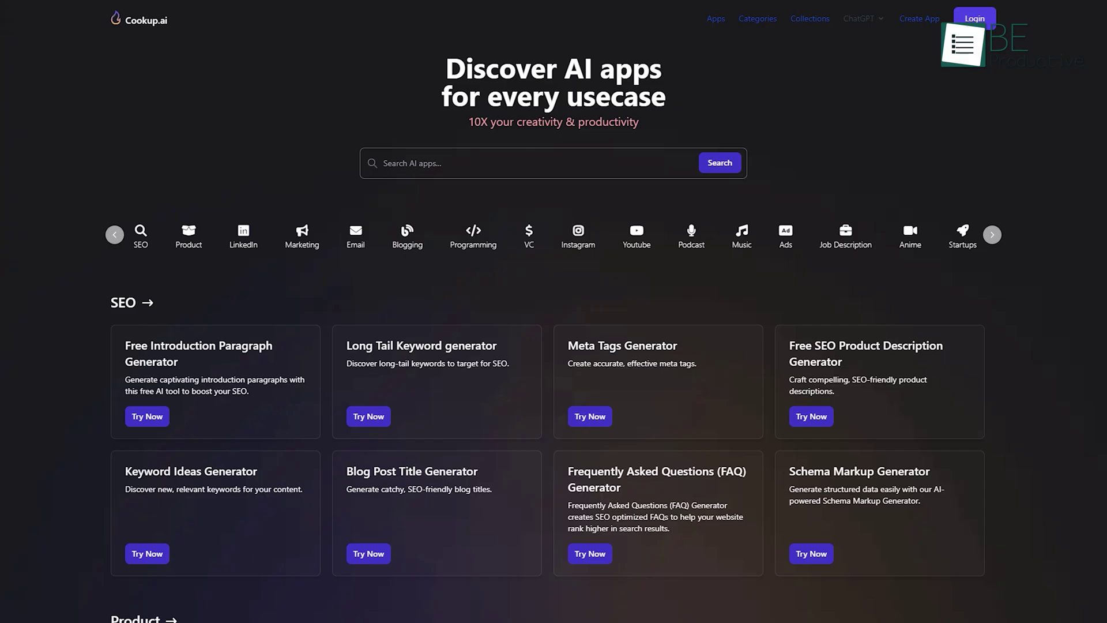
# Log in to Cookup.ai with a Google account.
pyautogui.click(974, 19)
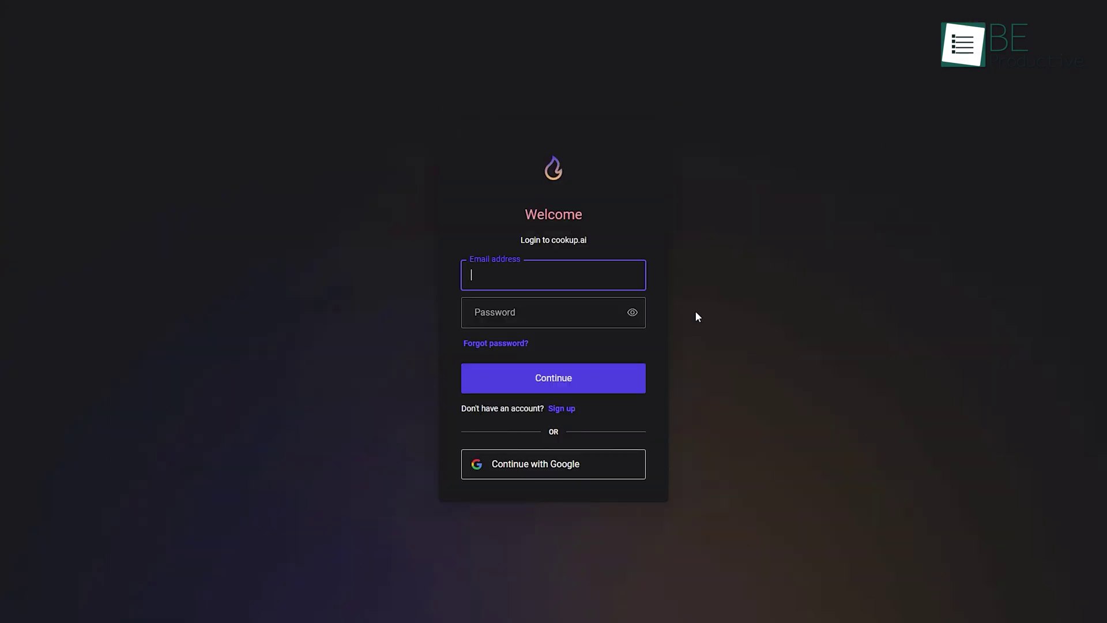
pyautogui.click(551, 464)
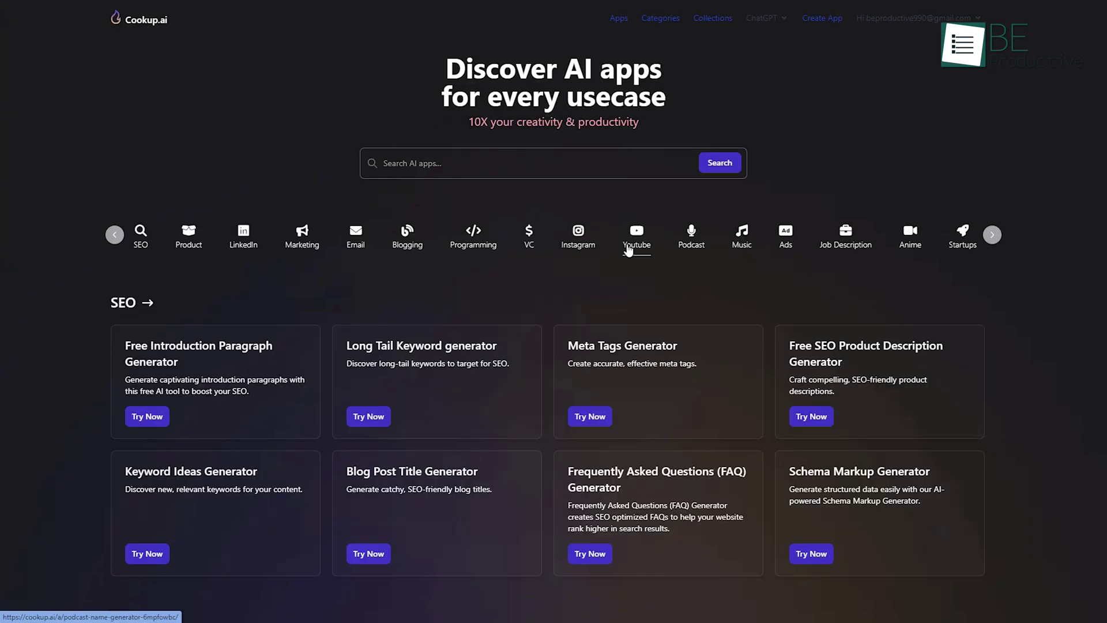
pyautogui.scroll(-15, 634, 248)
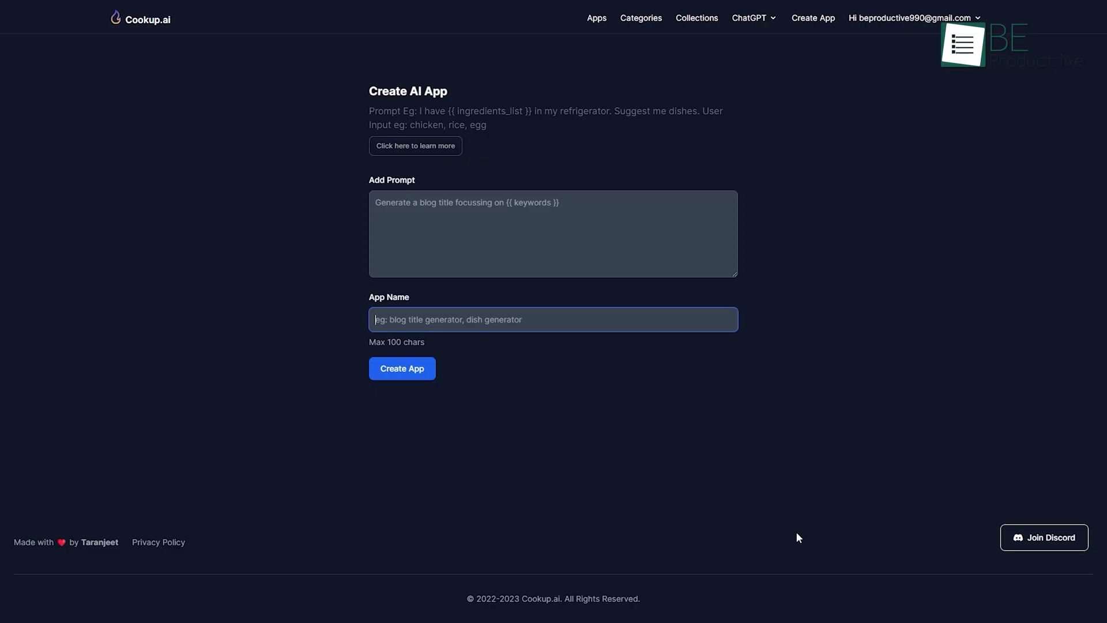
# Name the new app SmartLife and paste its prompt into Add Prompt.
pyautogui.write('SmartLife')
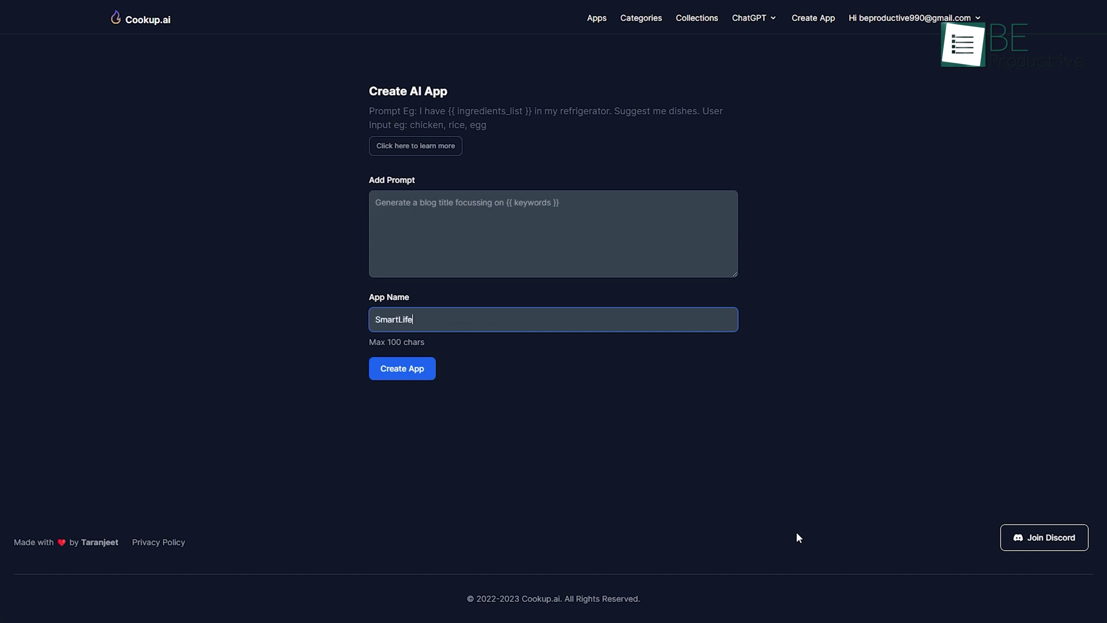
pyautogui.hotkey('shift', 'Tab')
pyautogui.write("Voice Commands and Natural Language Interaction:  Interact with SmartLife through natural language voice commands, making it feel like you're chatting with a real assistant. SmartLife understands context, allowing you to have more human-like conversations and providing accurate responses.")
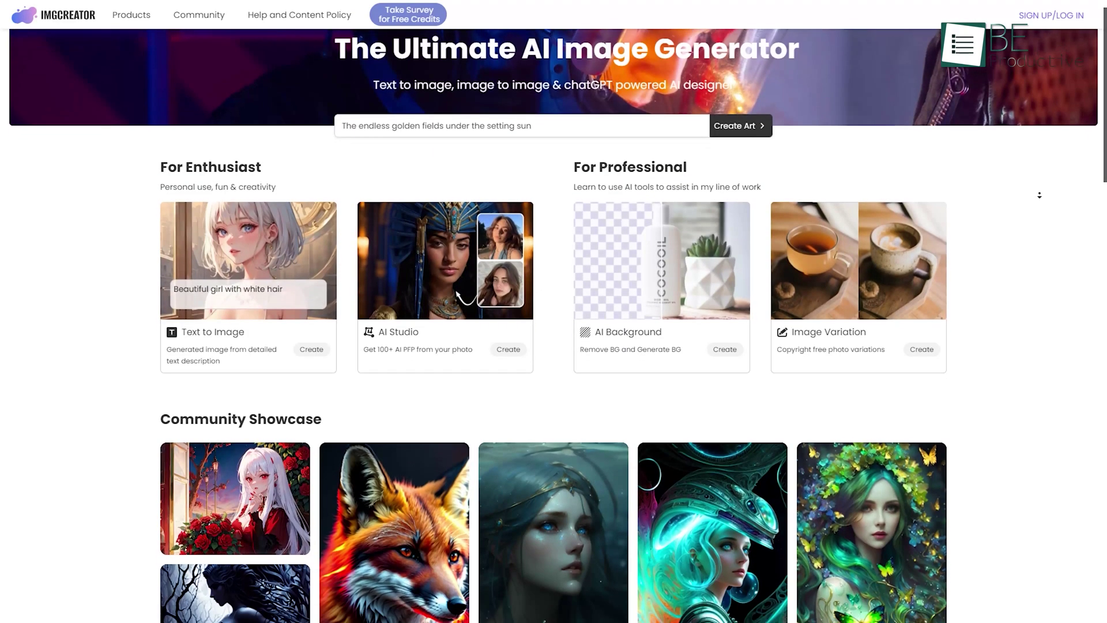
pyautogui.scroll(-2, 1039, 195)
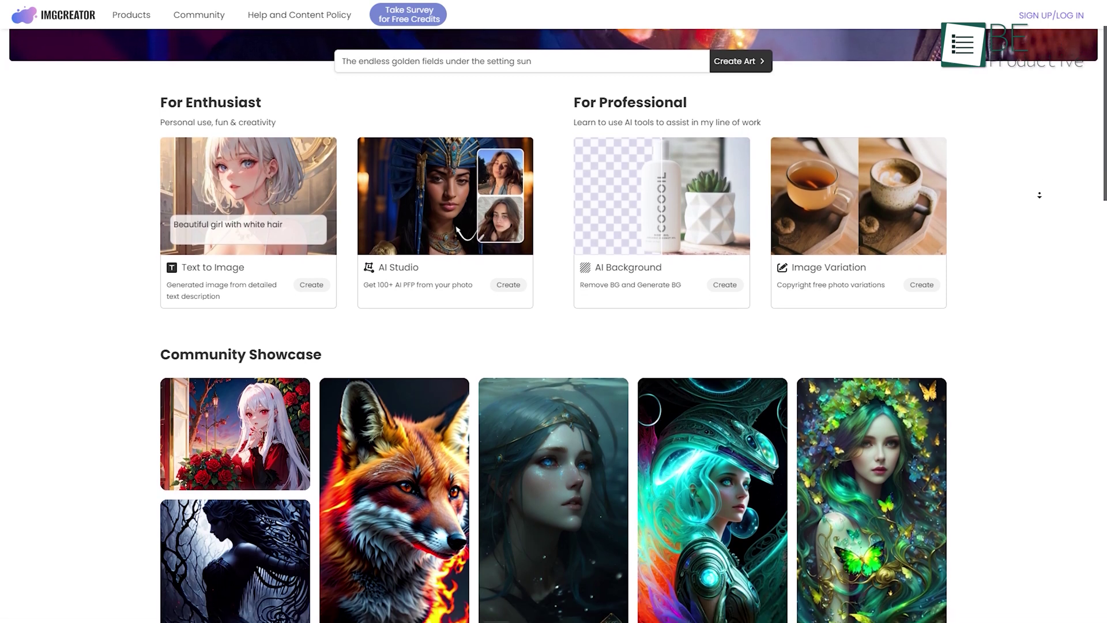
pyautogui.scroll(-2, 1039, 195)
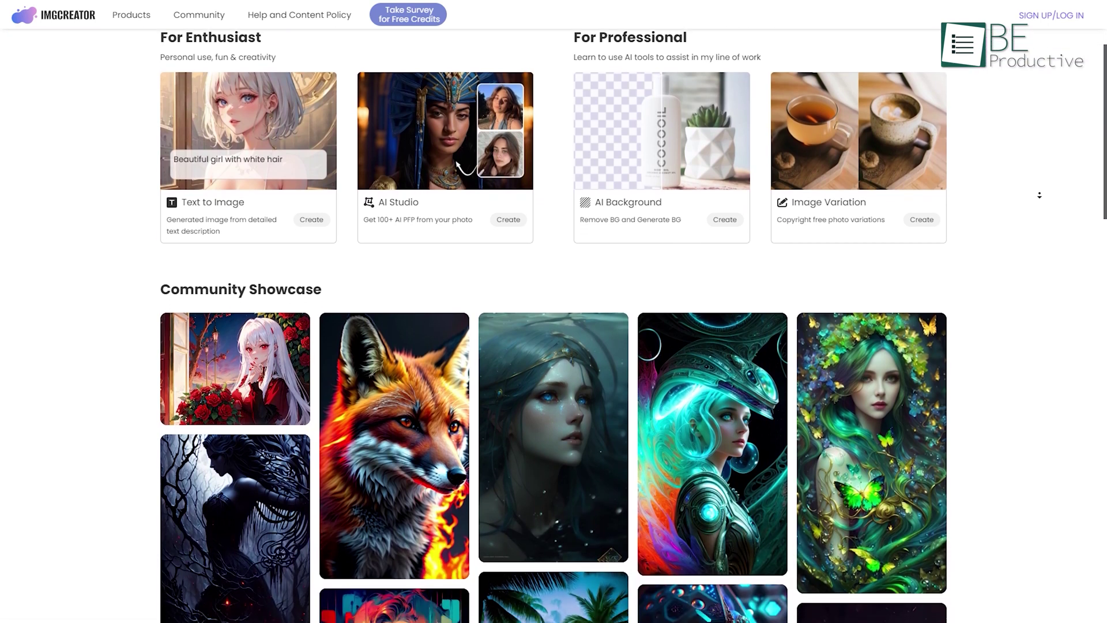
pyautogui.scroll(-2, 1040, 195)
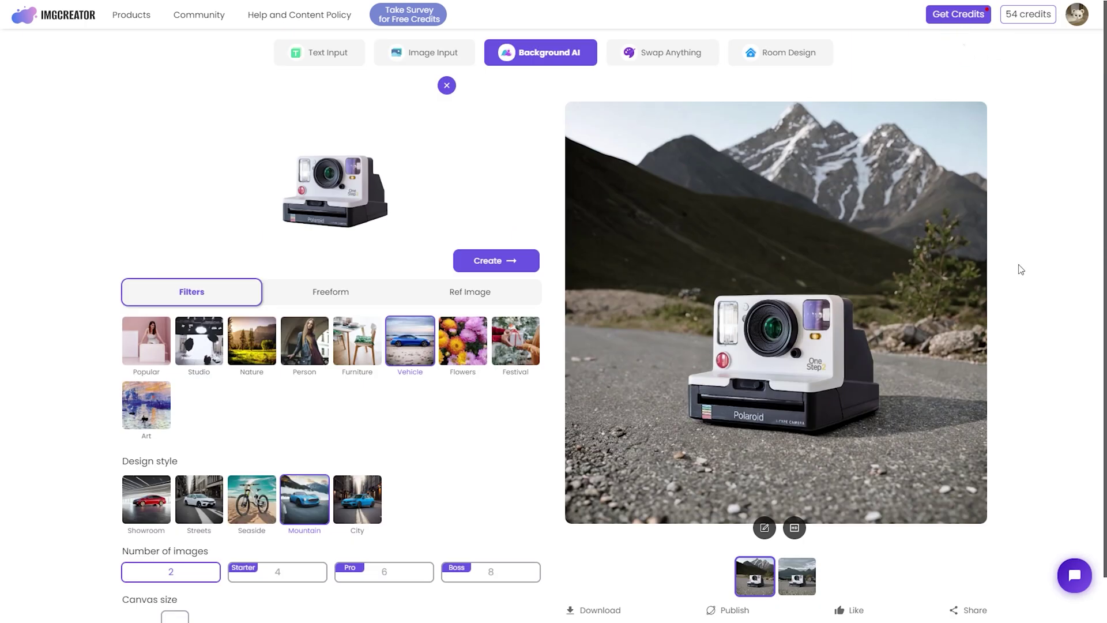
pyautogui.click(795, 587)
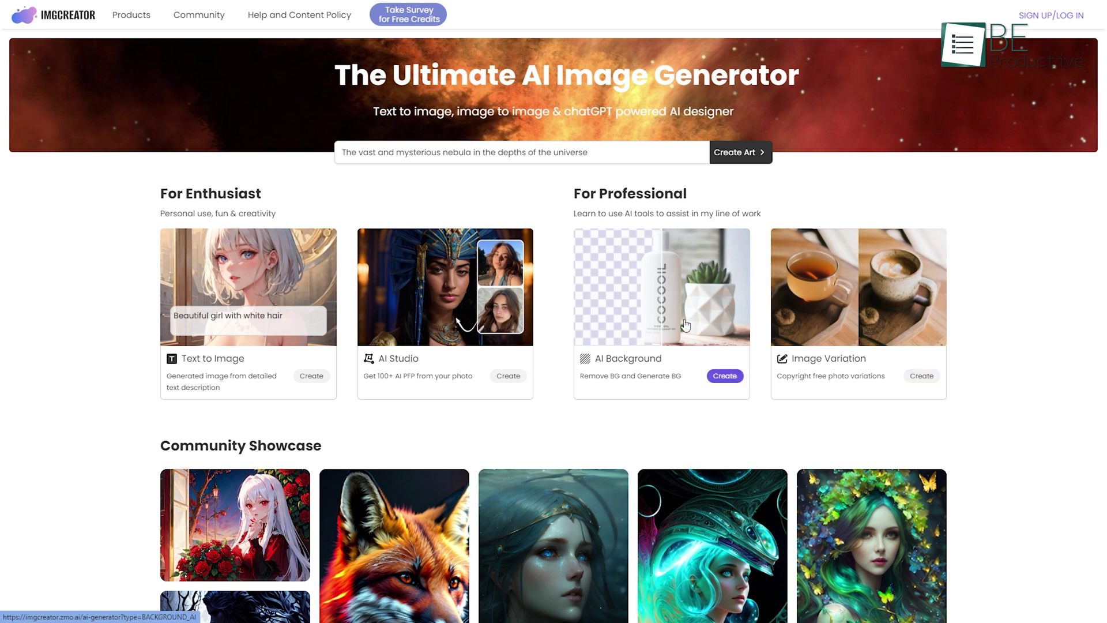
# Set up an AI Background from the uploaded photo with Snow style and a tall portrait canvas.
pyautogui.click(656, 288)
pyautogui.click(543, 300)
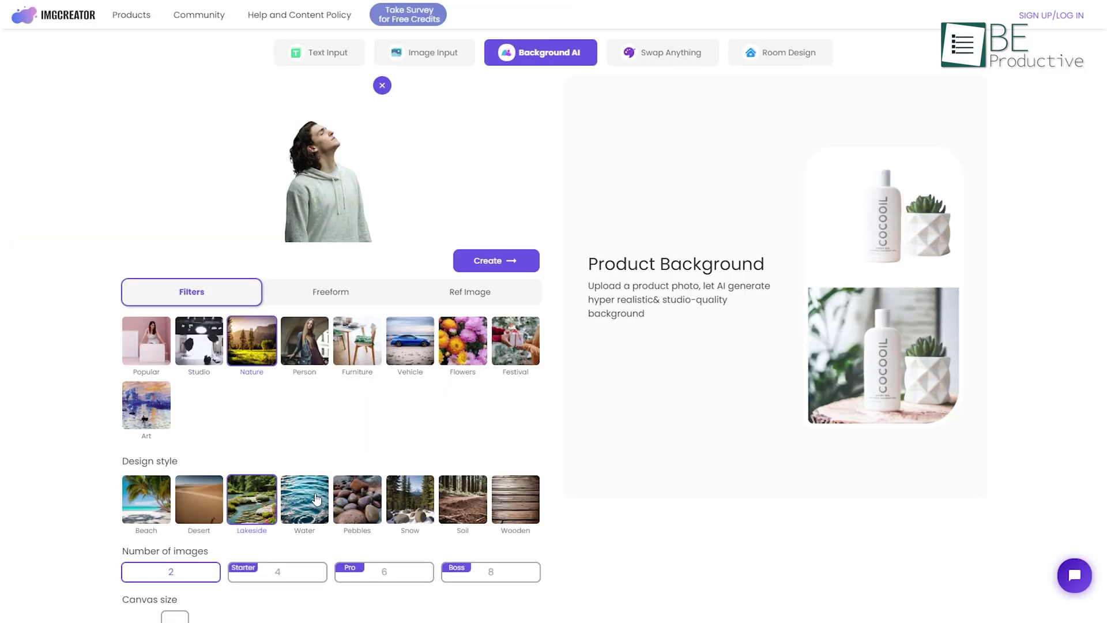
pyautogui.click(419, 507)
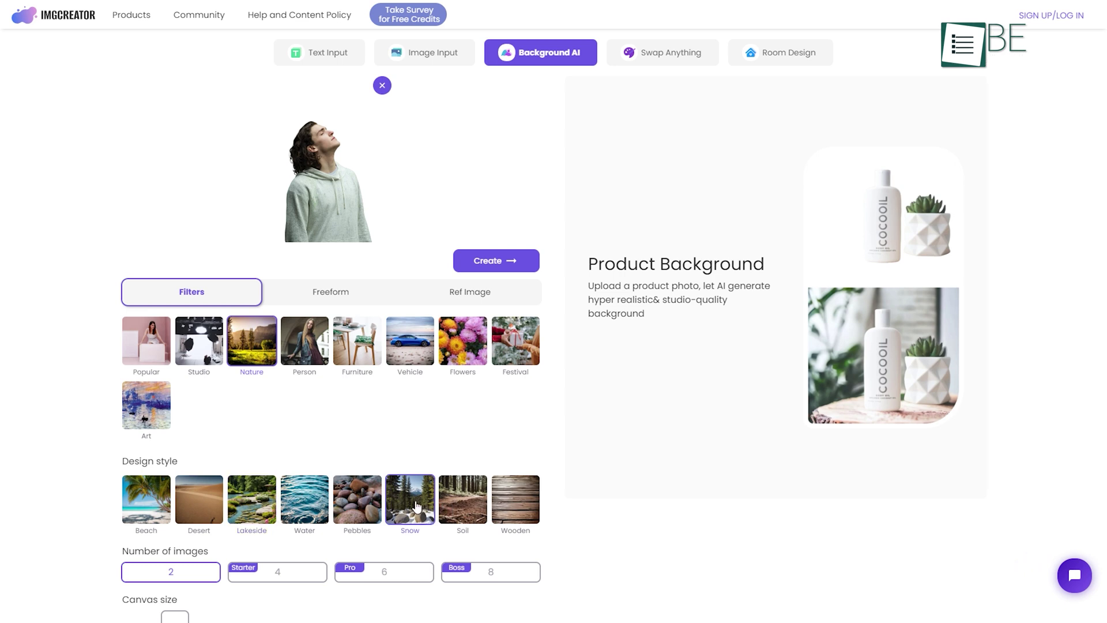
pyautogui.scroll(-1, 538, 396)
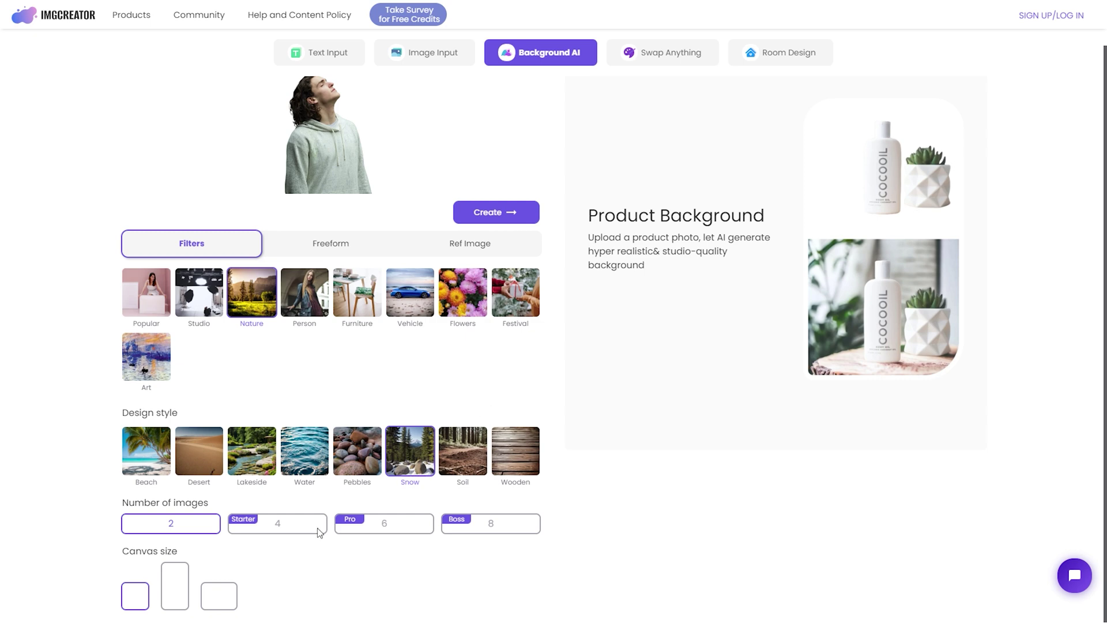
pyautogui.click(184, 600)
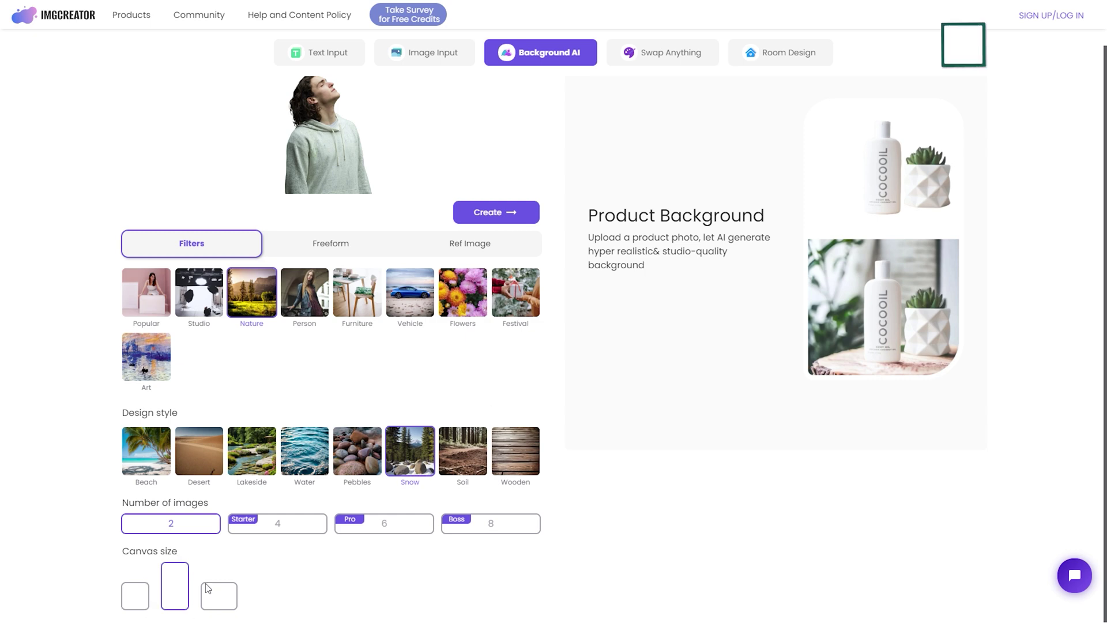
# Generate and download the snowy portrait, then try Swap Anything with the woman-in-red sample.
pyautogui.click(507, 213)
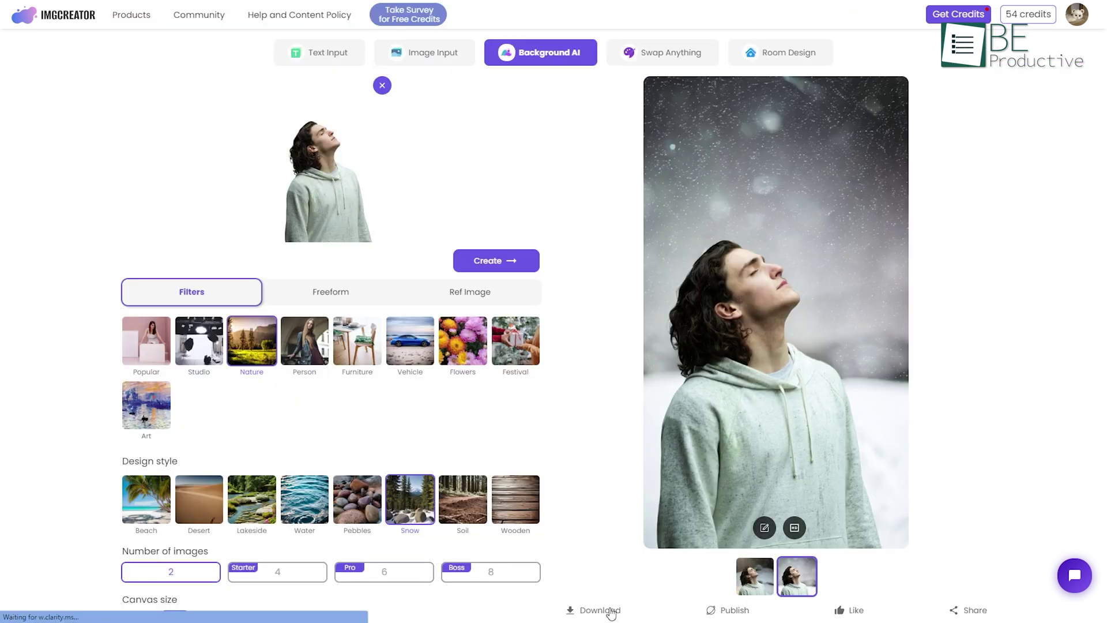
pyautogui.click(611, 612)
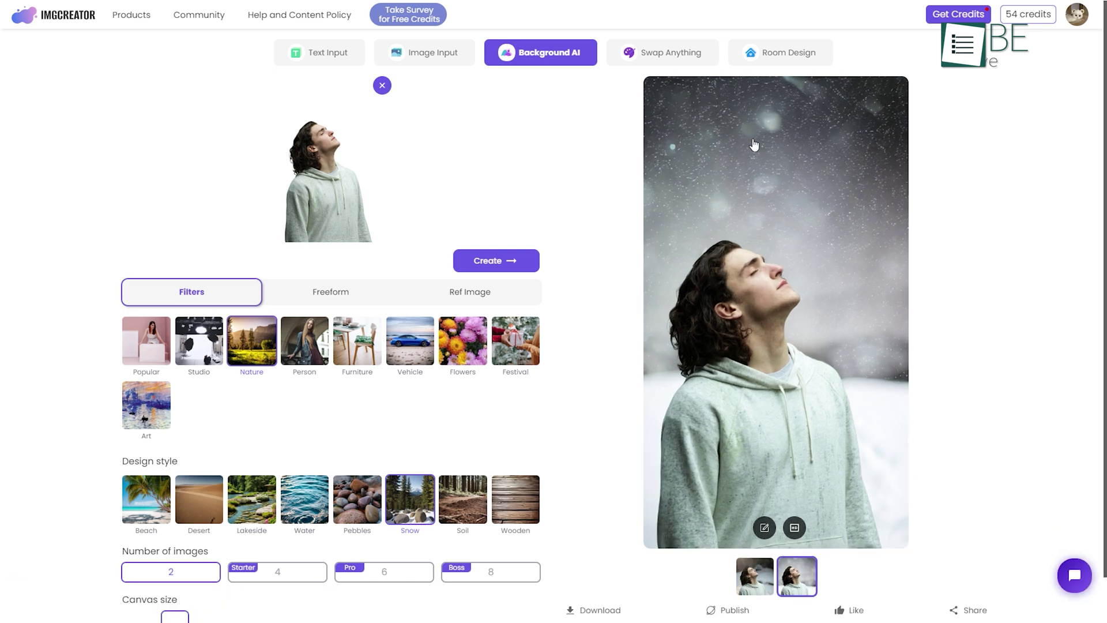
pyautogui.click(640, 57)
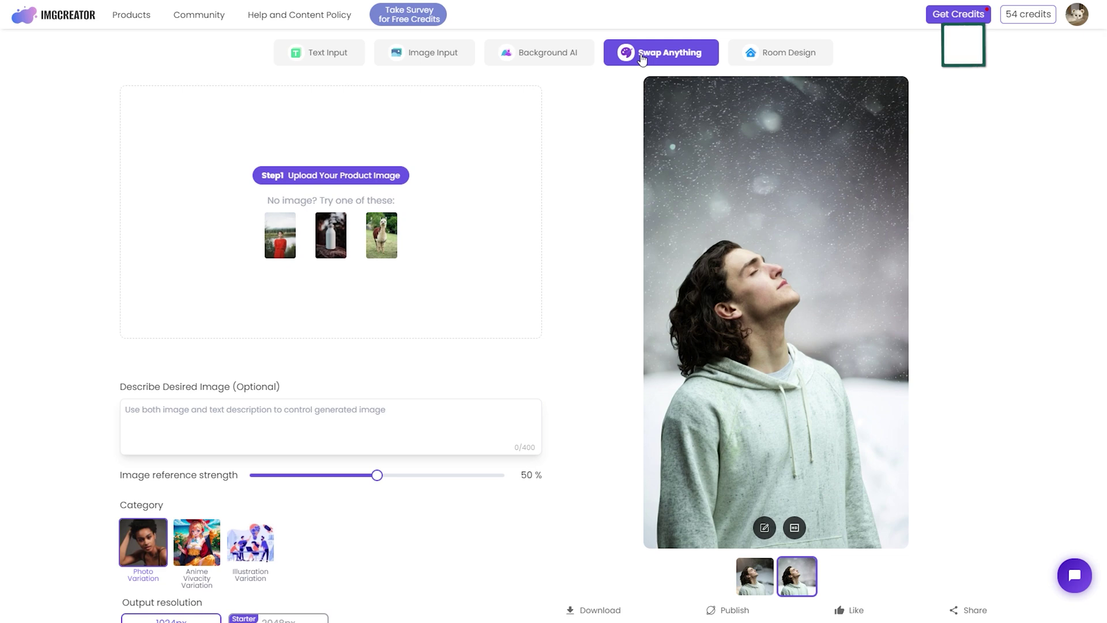
pyautogui.click(268, 249)
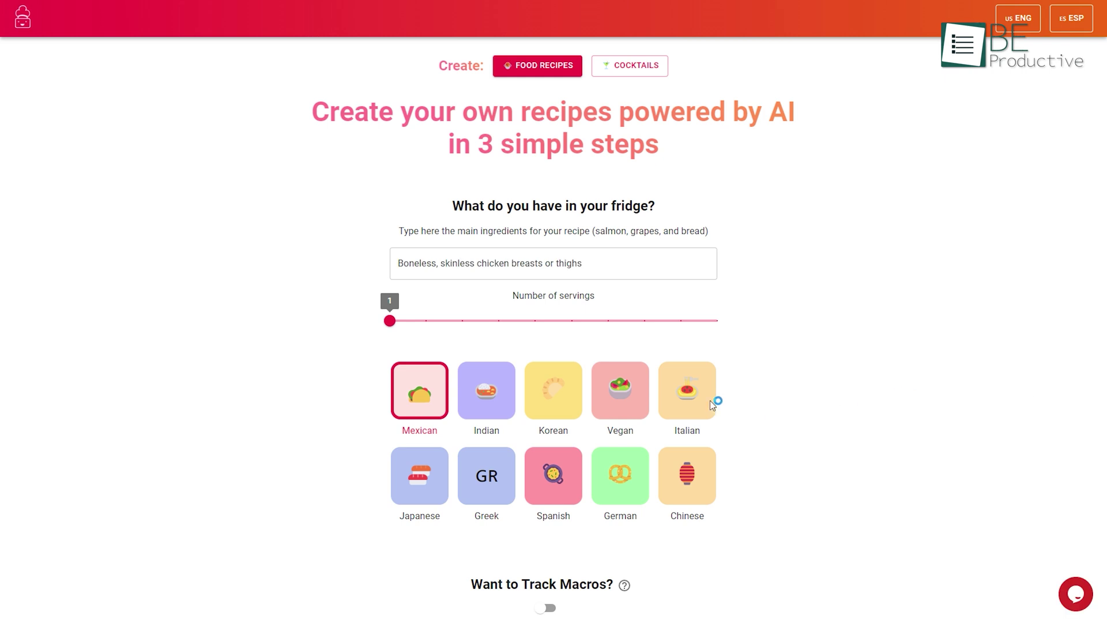
# Pick Italian cuisine and attempt a recipe before any ingredients are entered.
pyautogui.click(708, 399)
pyautogui.scroll(-5, 711, 404)
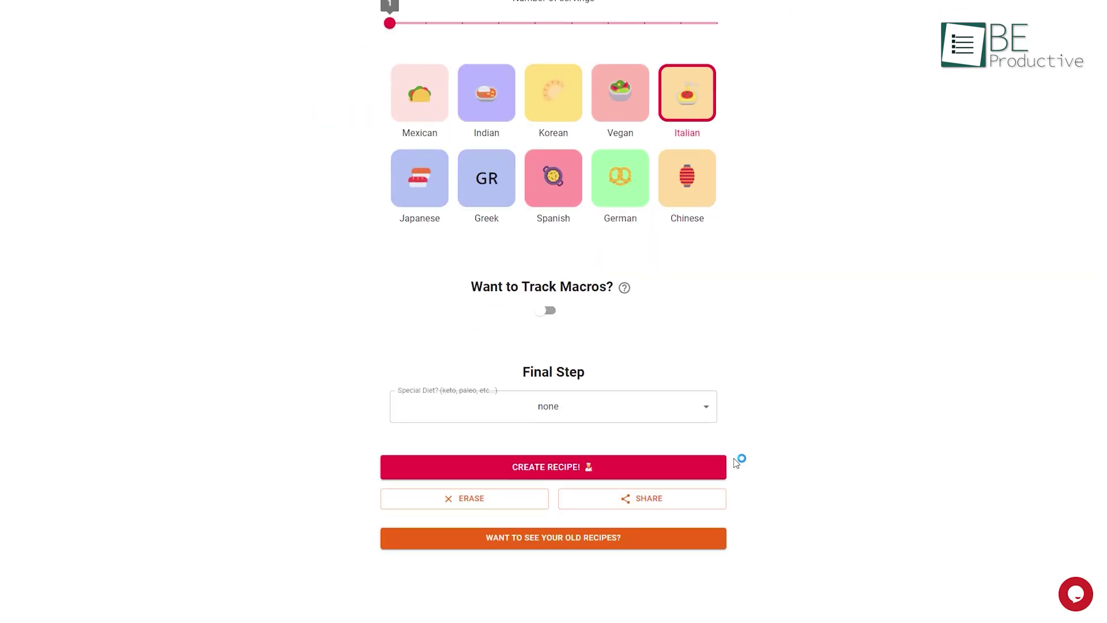
pyautogui.click(638, 470)
pyautogui.scroll(-2, 870, 418)
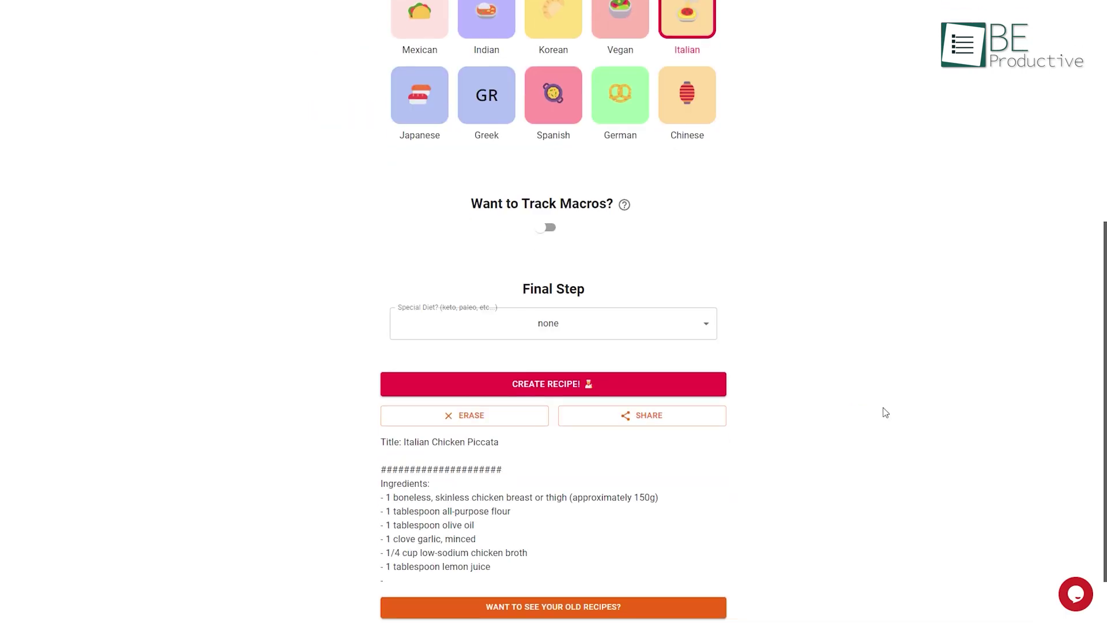
pyautogui.scroll(-4, 886, 413)
pyautogui.scroll(-2, 886, 412)
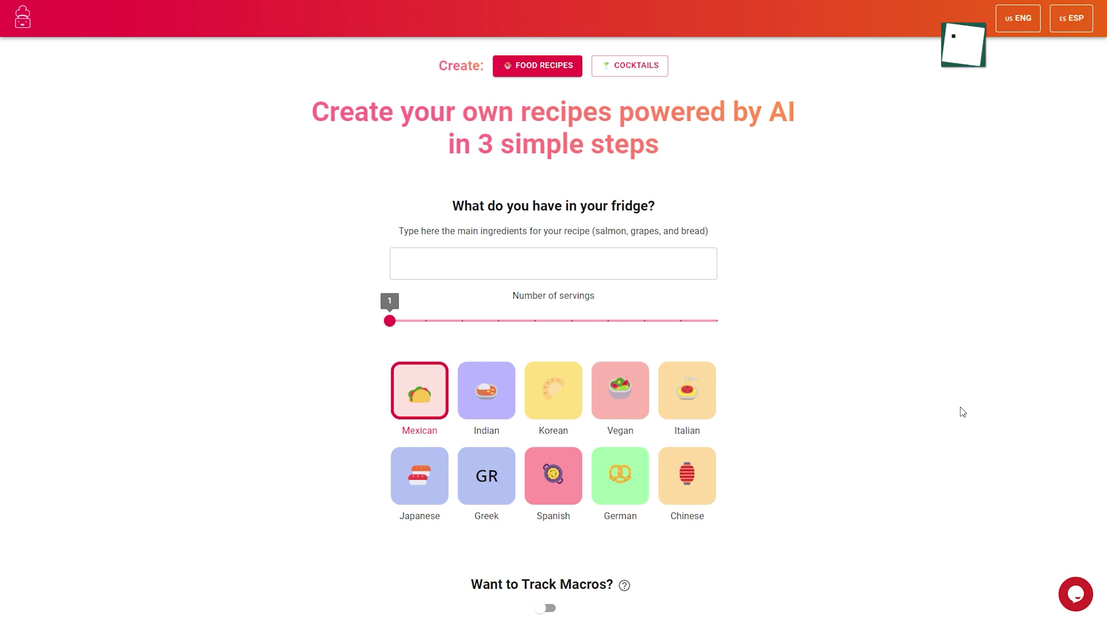
# Enter chicken breasts, bell peppers, red onion, olive oil, lime, flour tortilla; set 4 servings, Italian.
pyautogui.write('chicken breasts, Bell peppers, Red onion, Olive oil, Lime, Flour tortillas')
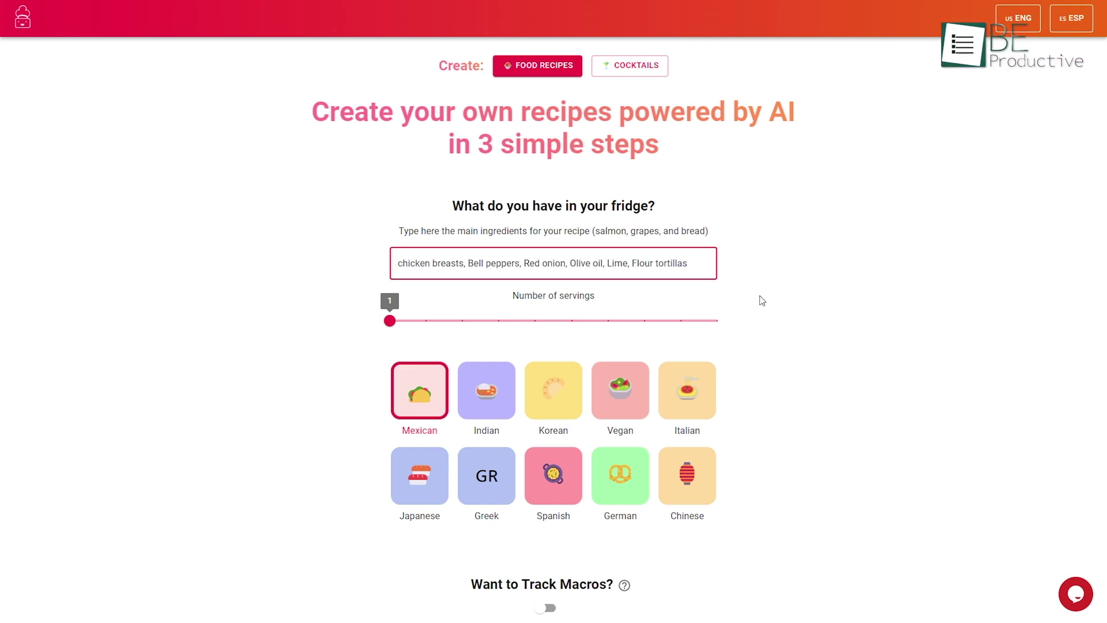
pyautogui.moveTo(389, 320); pyautogui.dragTo(499, 321)
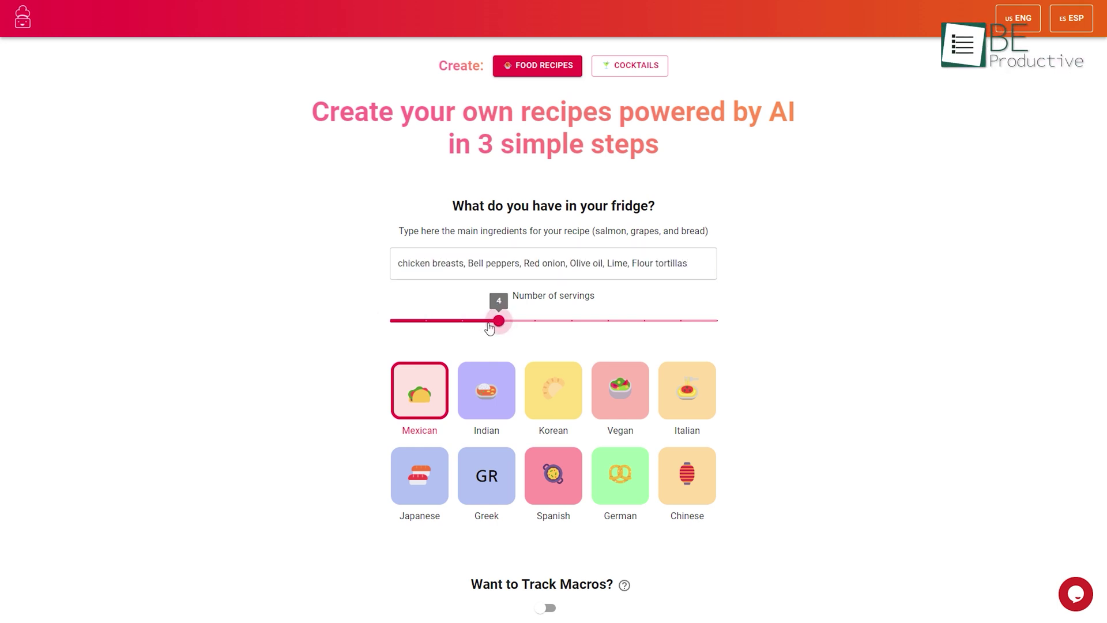
pyautogui.click(688, 387)
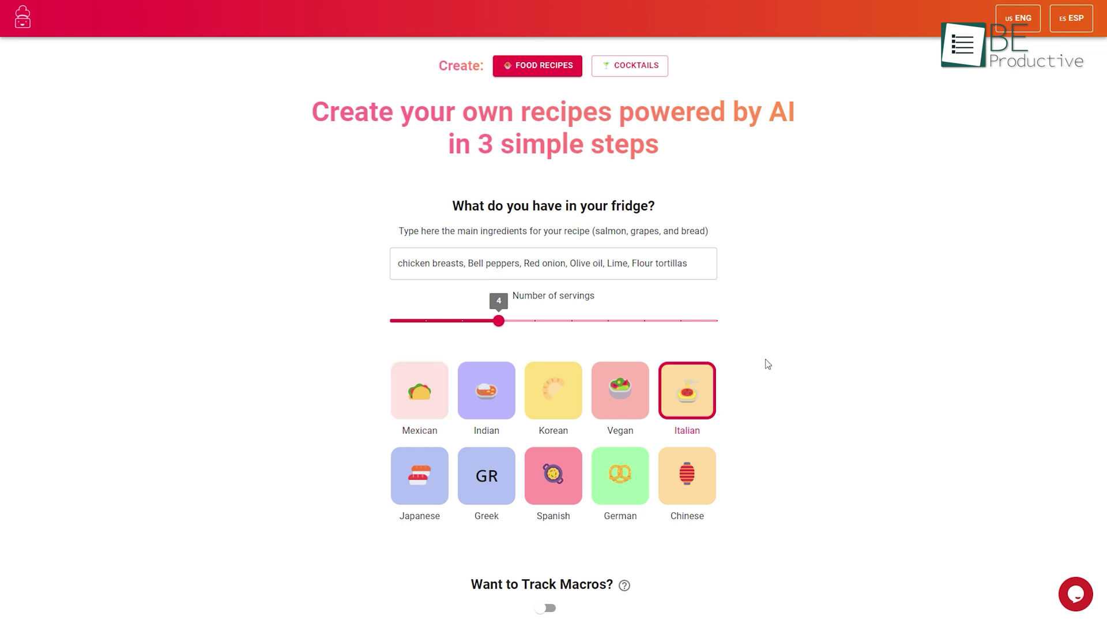
# Keep Special Diet as none, create the recipe, and scroll through the Italian Chicken Fajitas result.
pyautogui.scroll(-4, 855, 328)
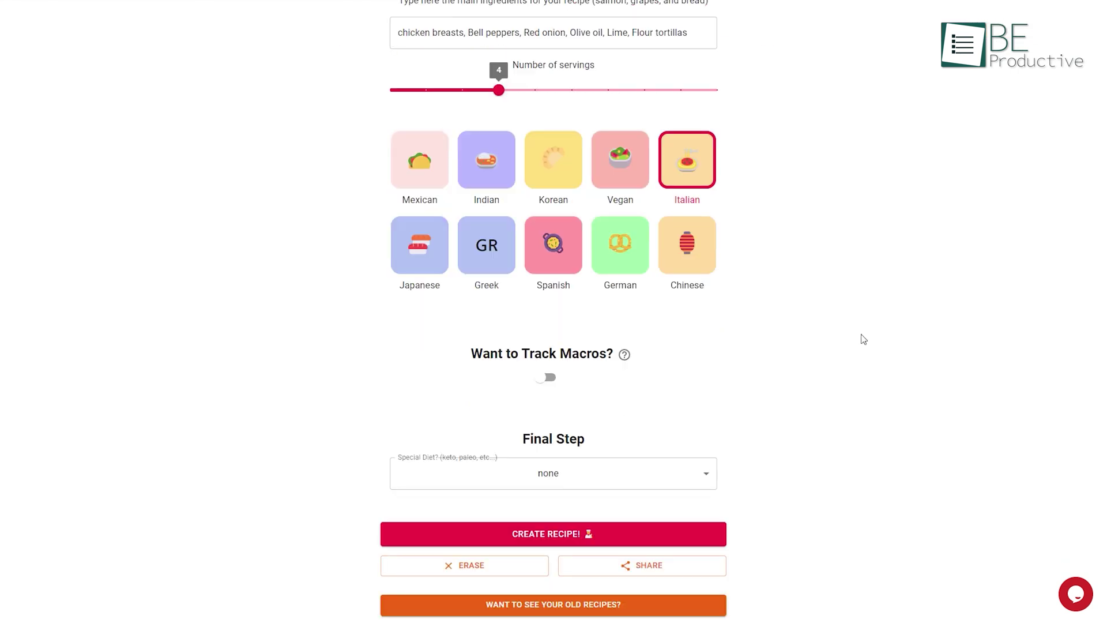
pyautogui.click(693, 474)
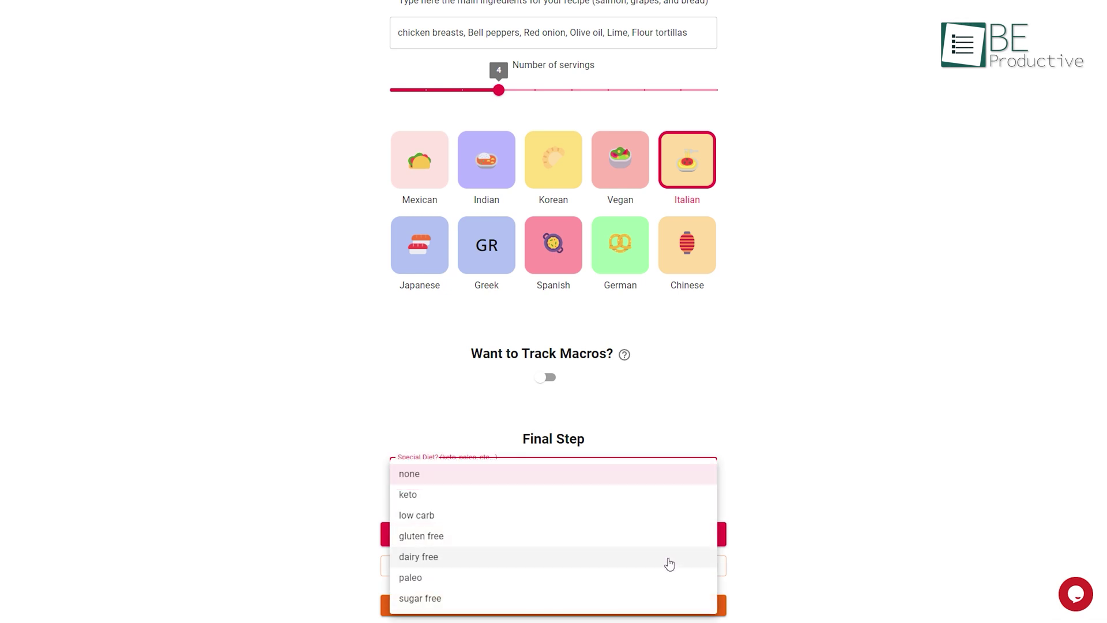
pyautogui.click(643, 475)
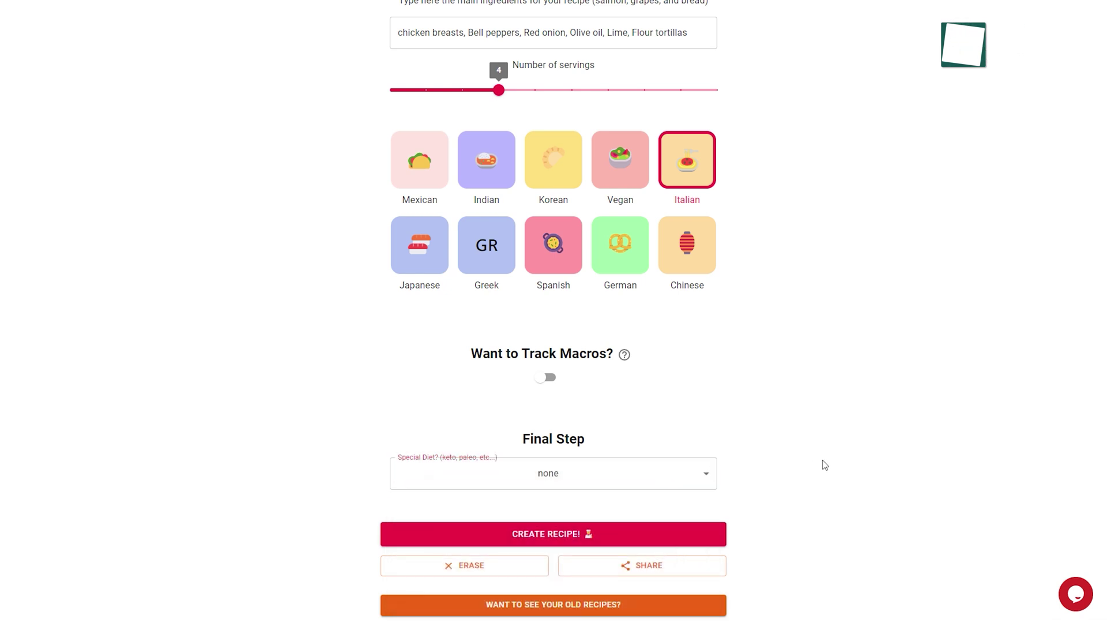
pyautogui.click(650, 537)
pyautogui.scroll(-1, 897, 361)
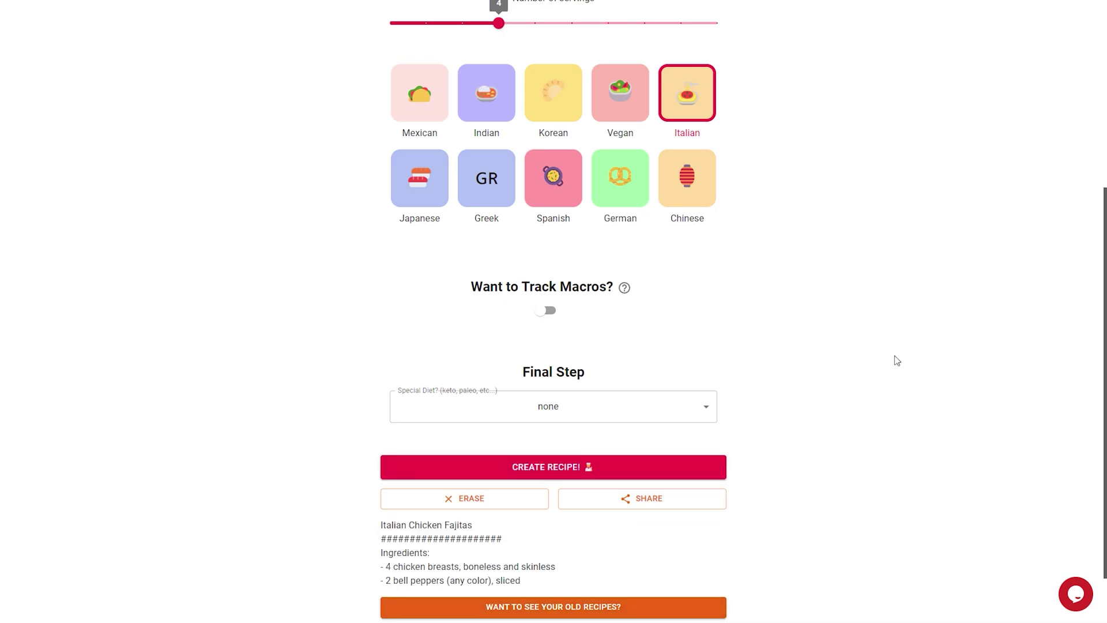
pyautogui.scroll(-8, 973, 313)
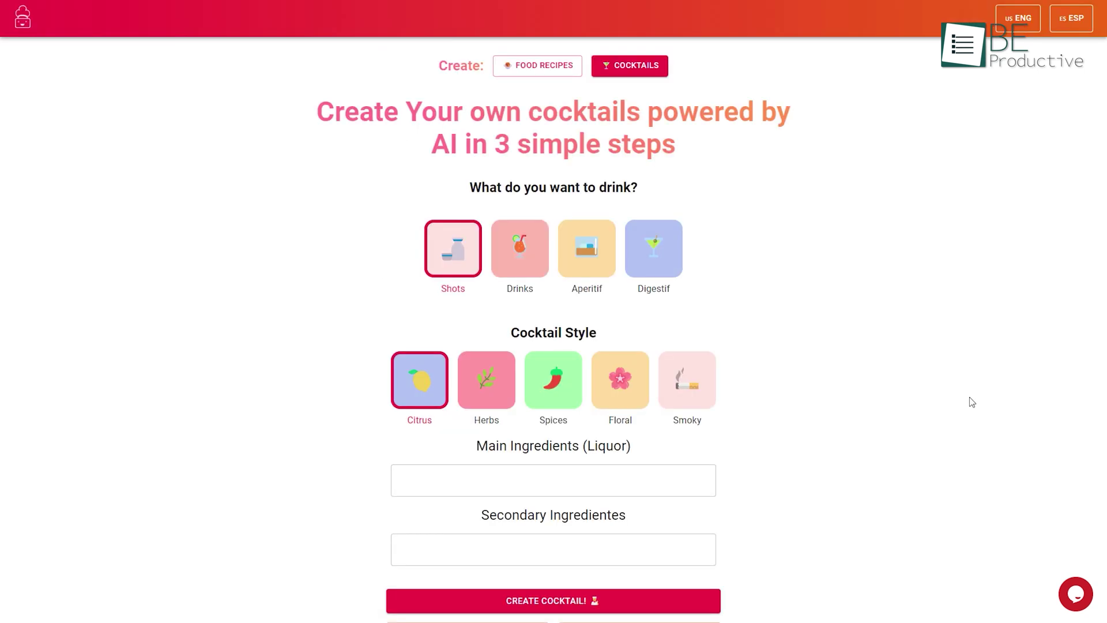
# Choose Drinks, enter Coke as the main liquor and Pepso as a secondary ingredient.
pyautogui.click(516, 230)
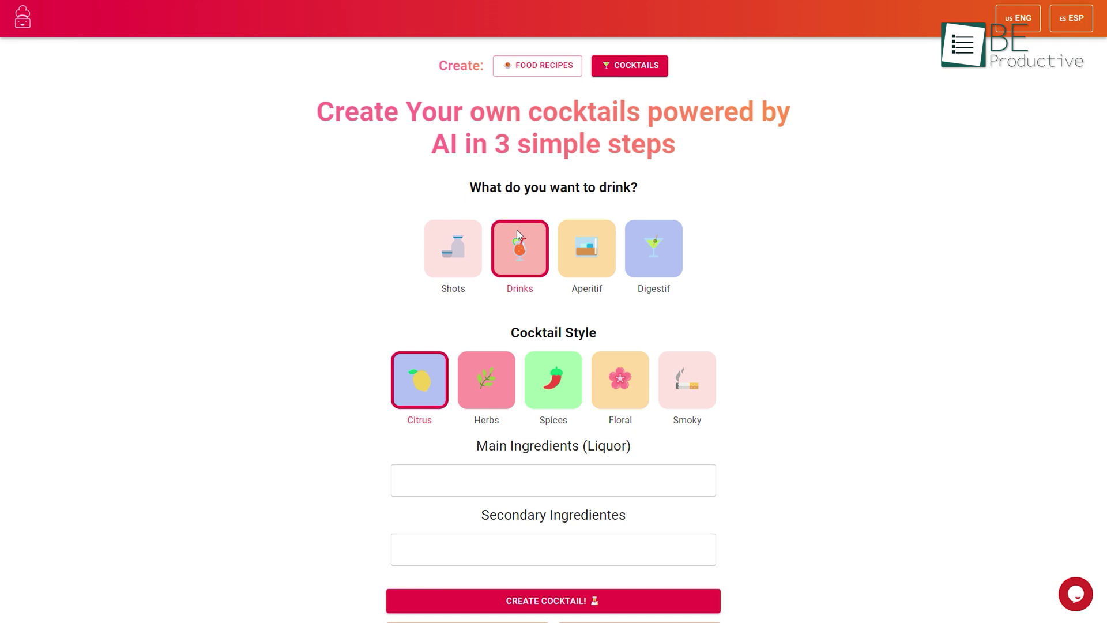
pyautogui.click(545, 486)
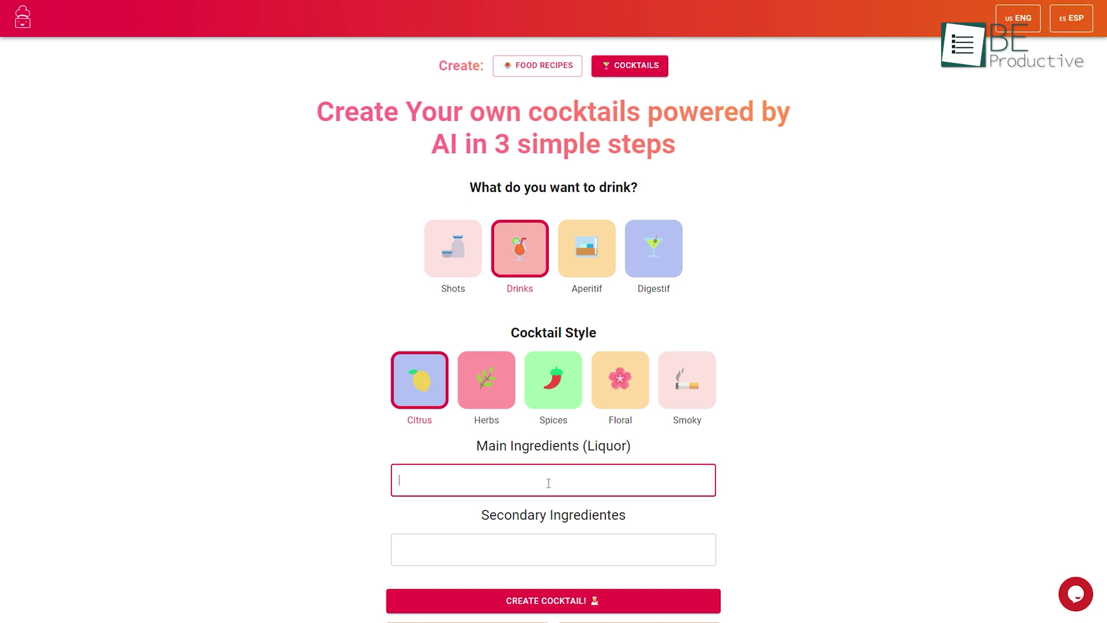
pyautogui.write('Cokr')
pyautogui.press('BackSpace')
pyautogui.write('e')
pyautogui.click(500, 549)
pyautogui.write('Pepso')
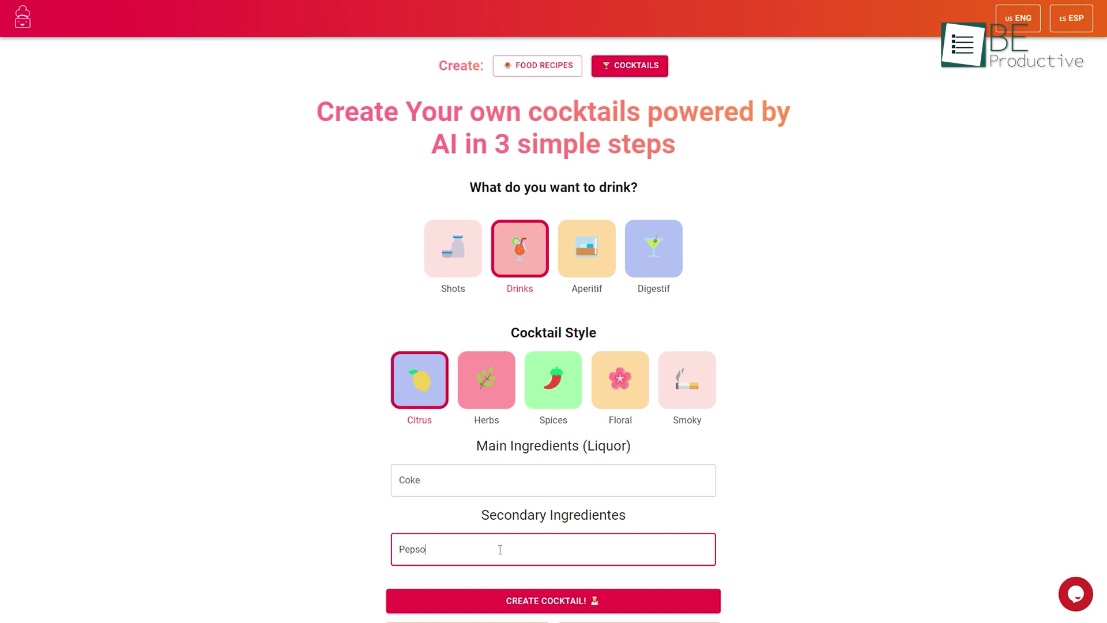